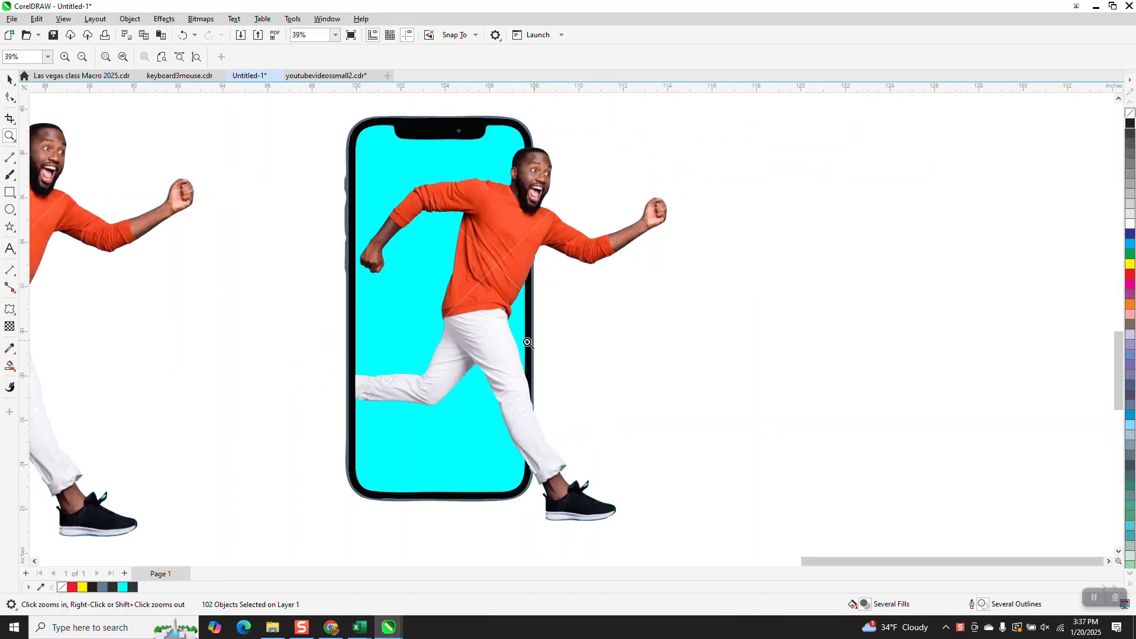
Step: Place the running man cutout over the cyan phone, scaling it to about 259% and nudging it into position
scroll(523, 266, "down", 3)
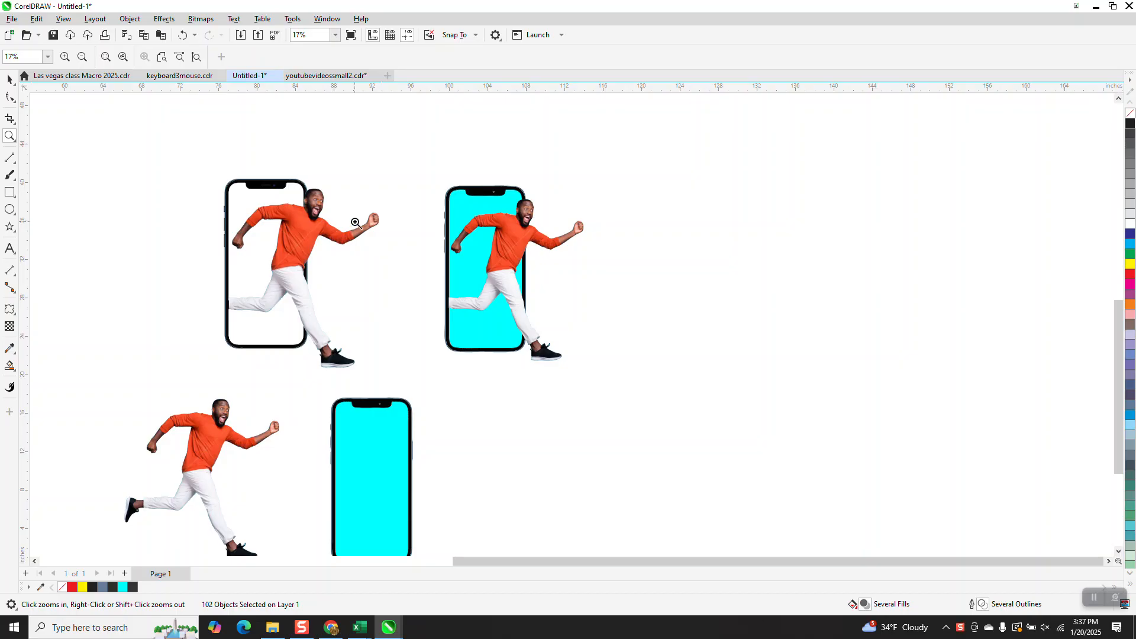
scroll(353, 229, "down", 1)
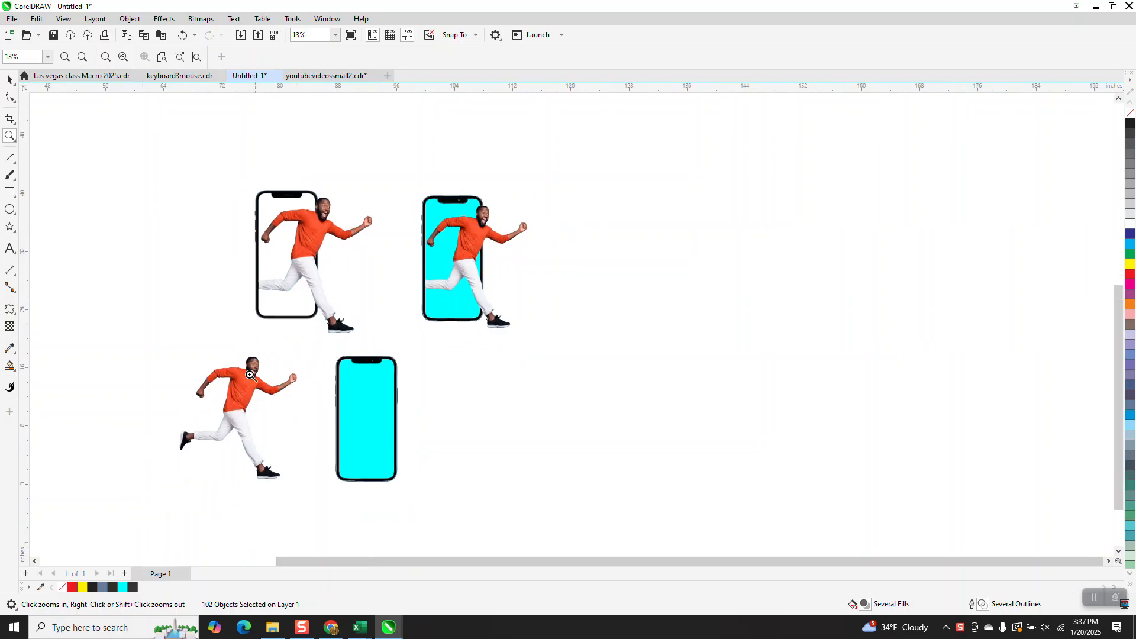
left_click(12, 81)
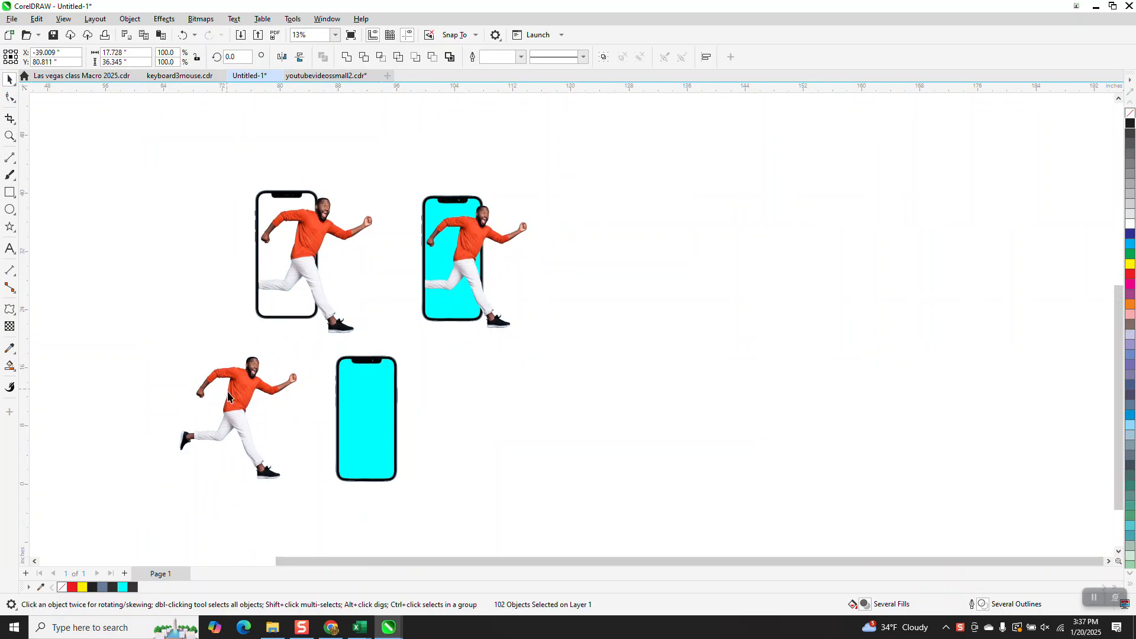
left_click(256, 457)
left_click_drag(301, 483, 365, 529)
left_click_drag(256, 418, 385, 419)
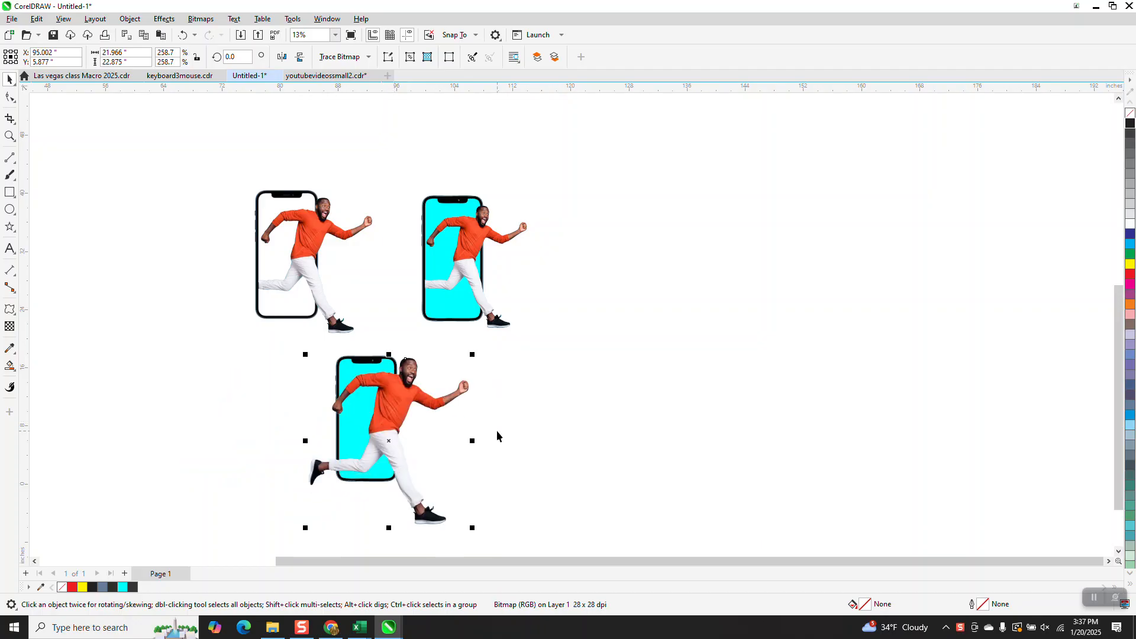
left_click_drag(413, 426, 392, 427)
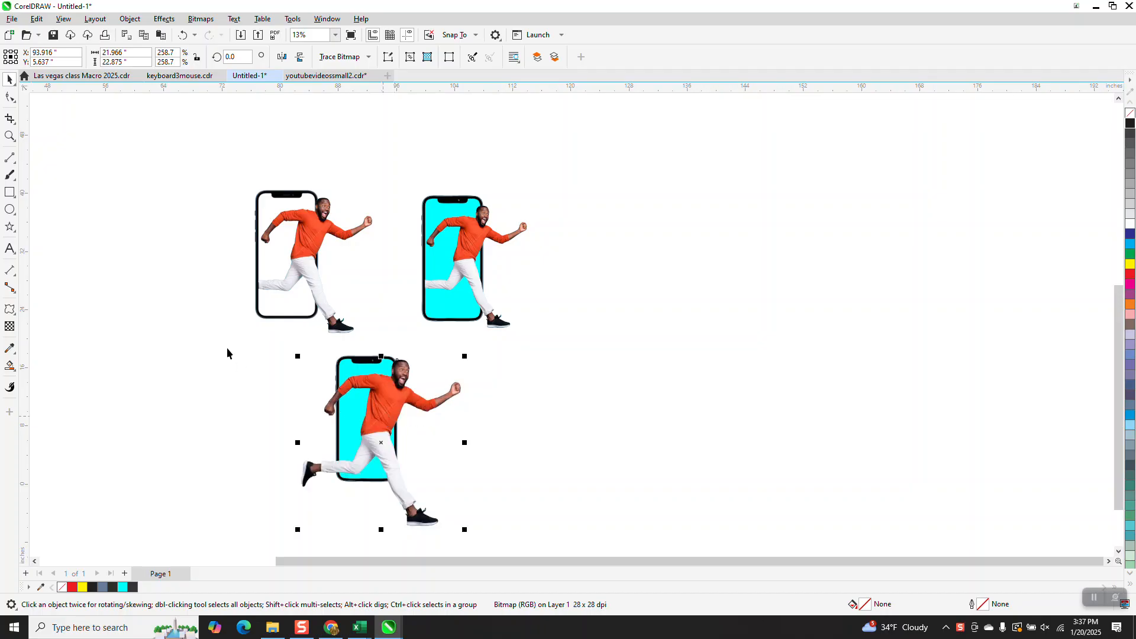
Step: Zoom in to inspect how the runner overlaps the cyan phone
left_click(10, 136)
left_click_drag(290, 347, 563, 545)
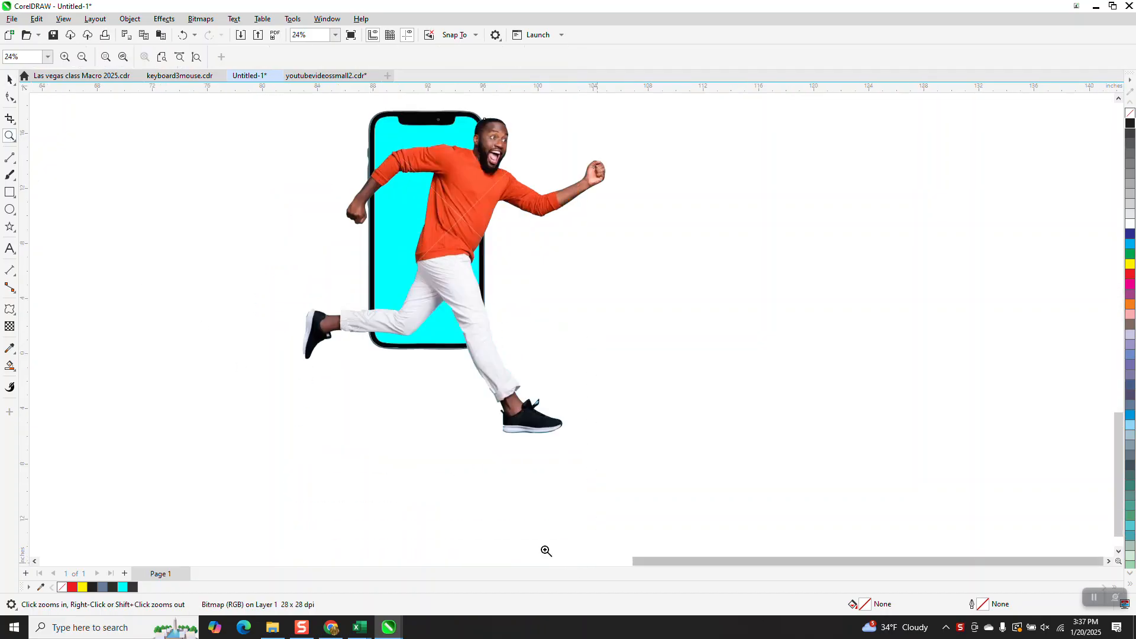
right_click(401, 231)
left_click_drag(339, 199, 344, 205)
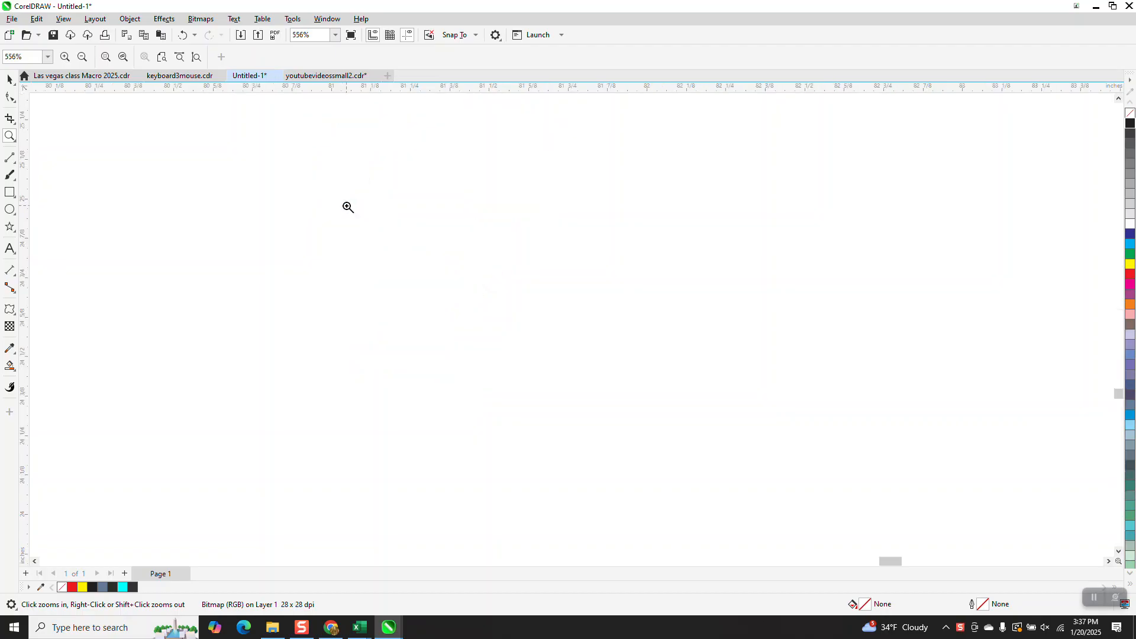
scroll(236, 245, "down", 7)
scroll(295, 331, "down", 4)
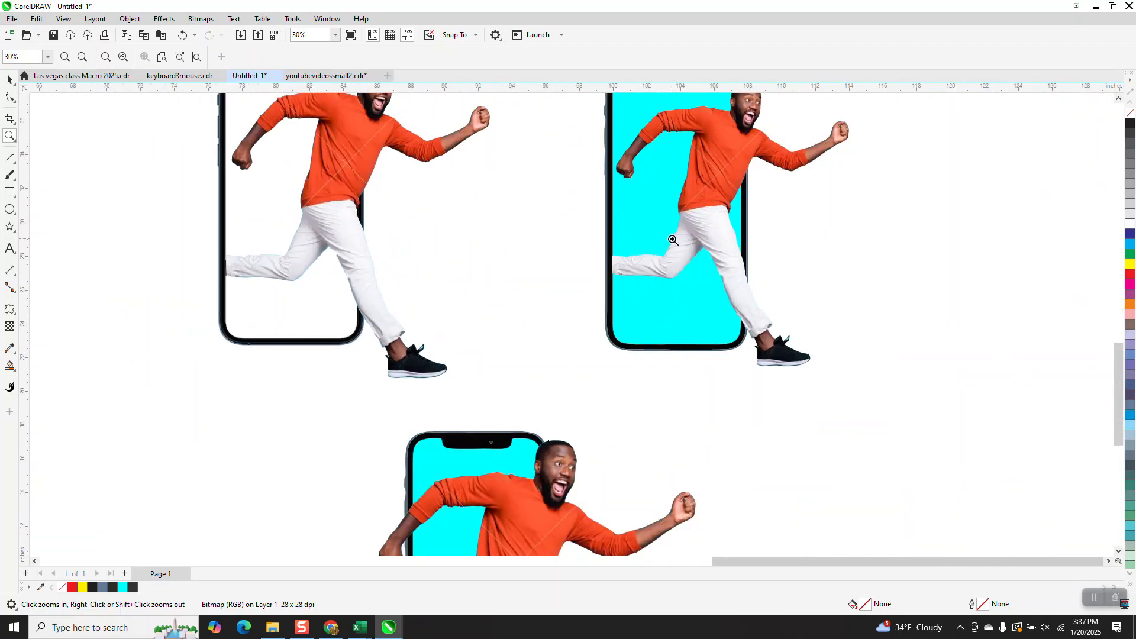
scroll(660, 229, "down", 3)
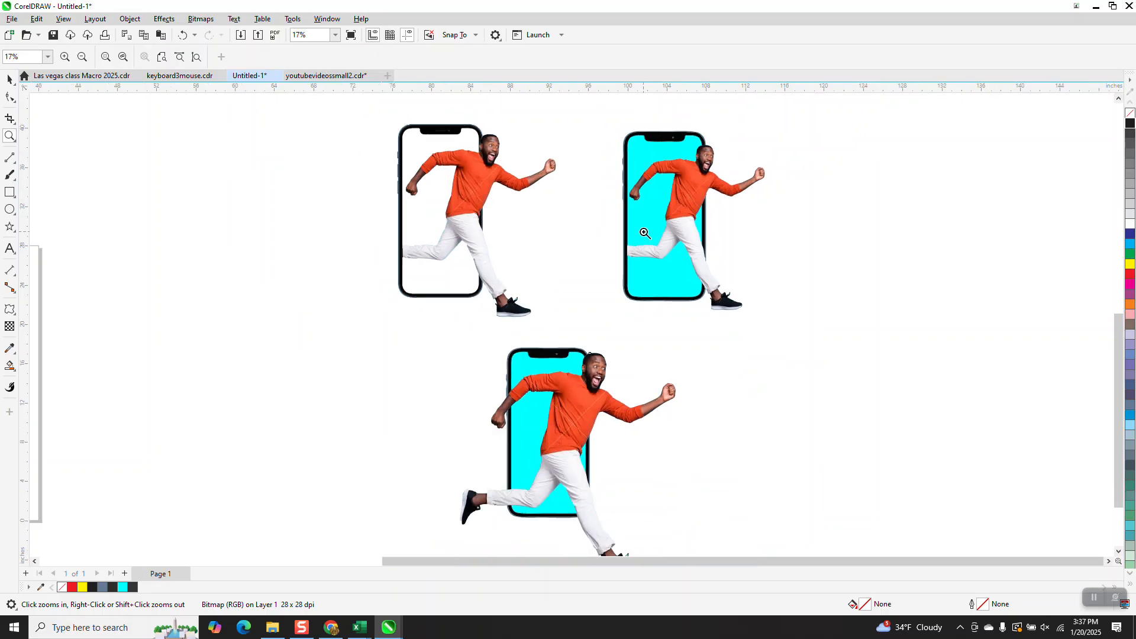
scroll(645, 233, "down", 2)
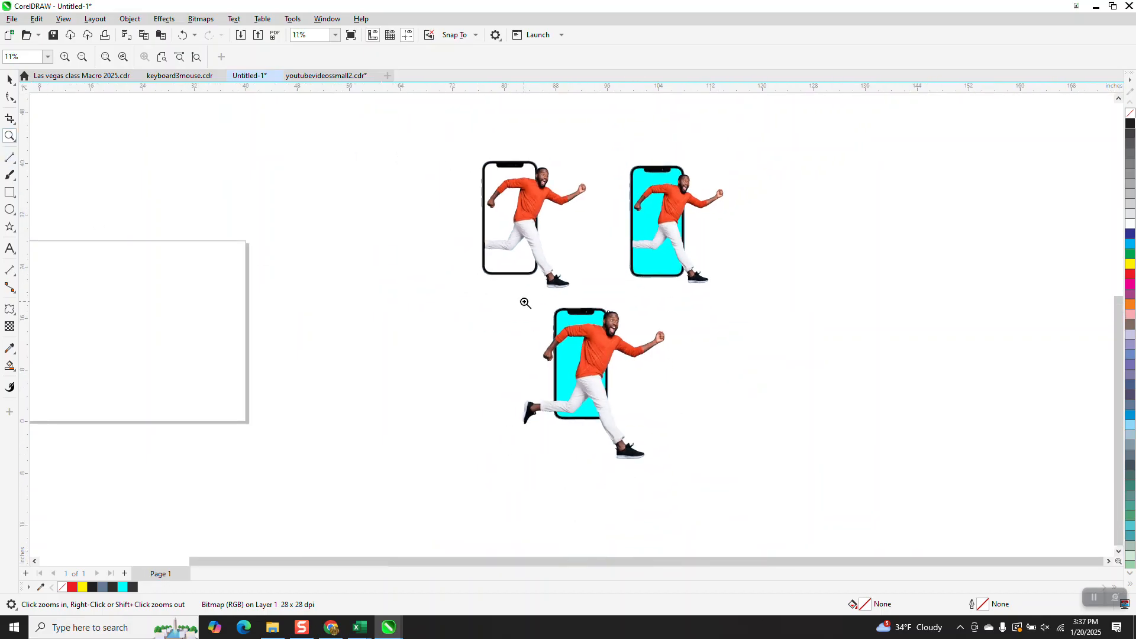
scroll(753, 474, "up", 4)
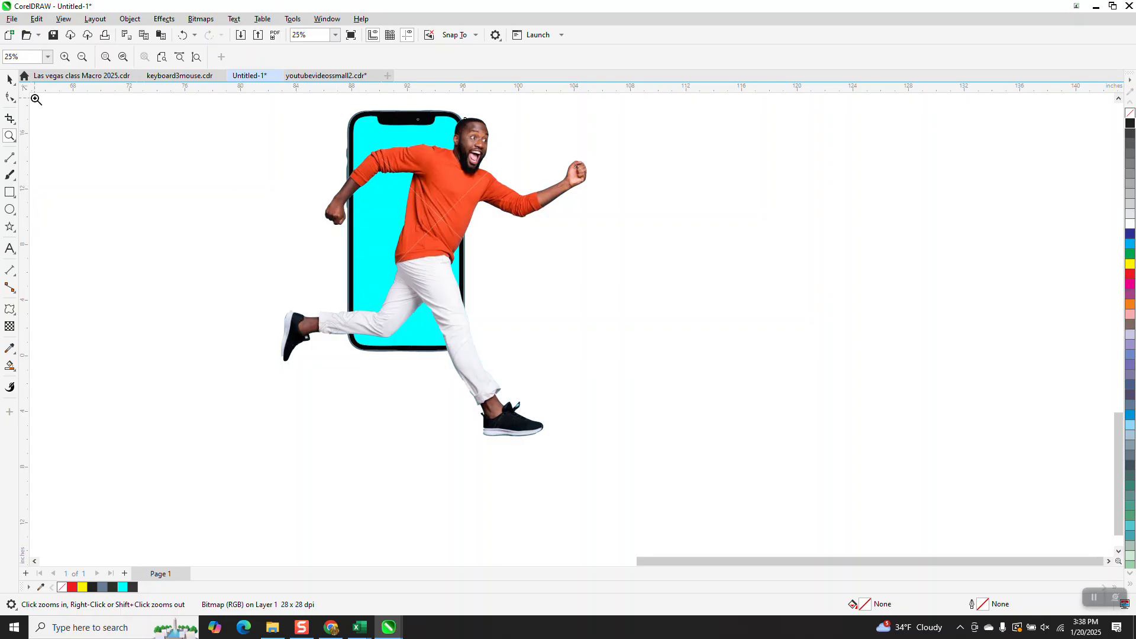
left_click(9, 79)
scroll(434, 412, "down", 3)
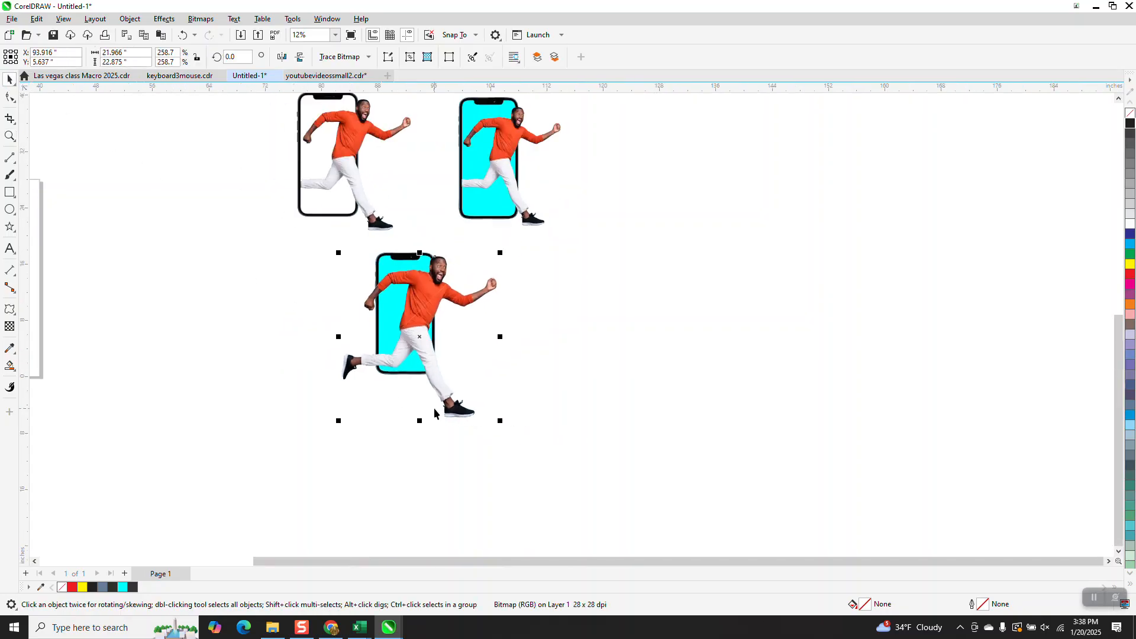
left_click(10, 136)
left_click_drag(358, 244, 507, 362)
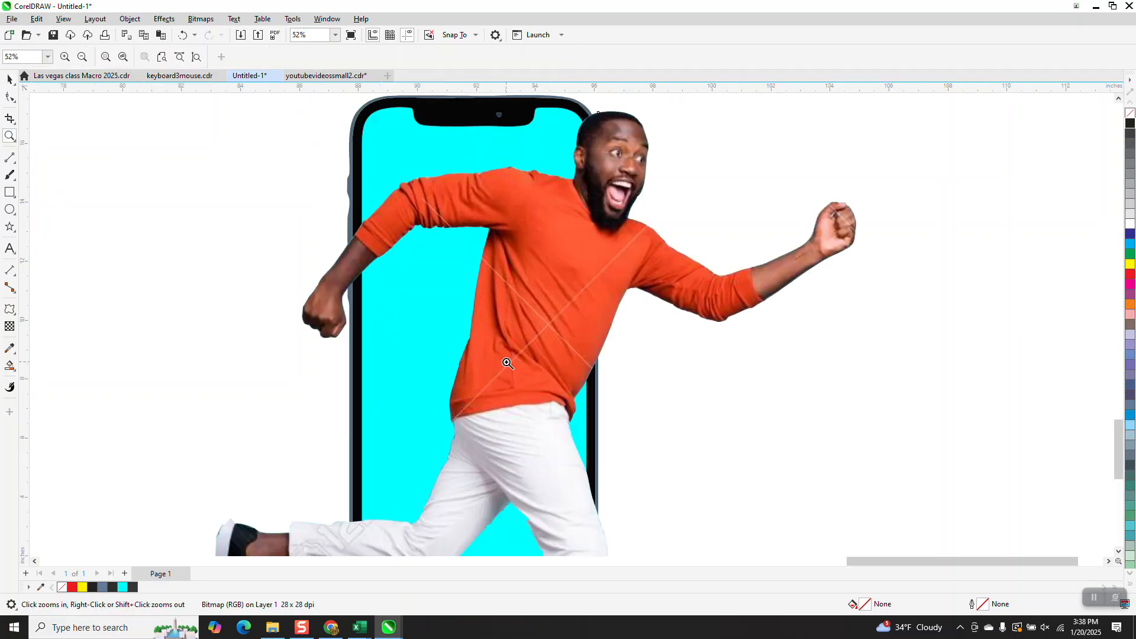
Step: Show the runner's outline nodes and examine the arm and torso edges at various zoom levels
left_click(11, 97)
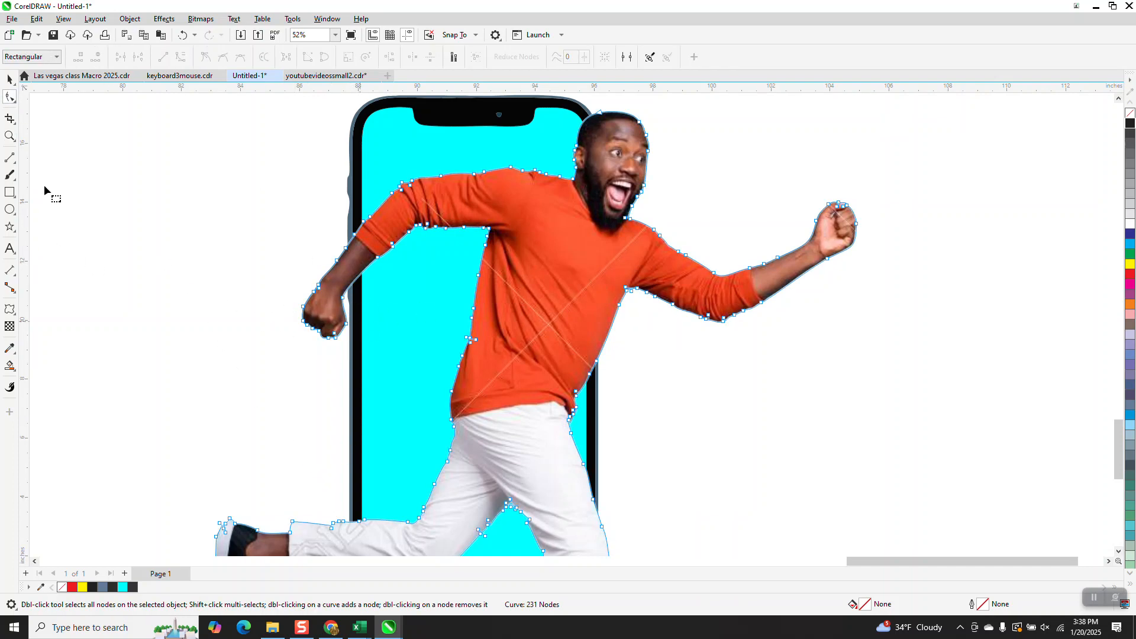
left_click(10, 136)
left_click_drag(259, 182, 462, 362)
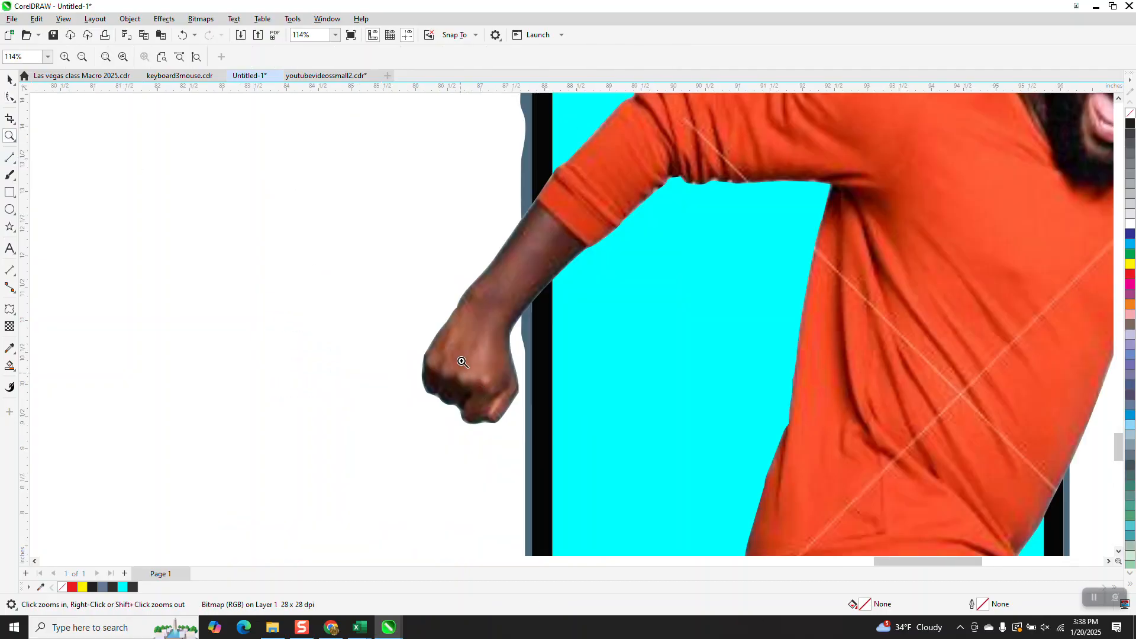
scroll(414, 343, "down", 2)
scroll(859, 443, "up", 2)
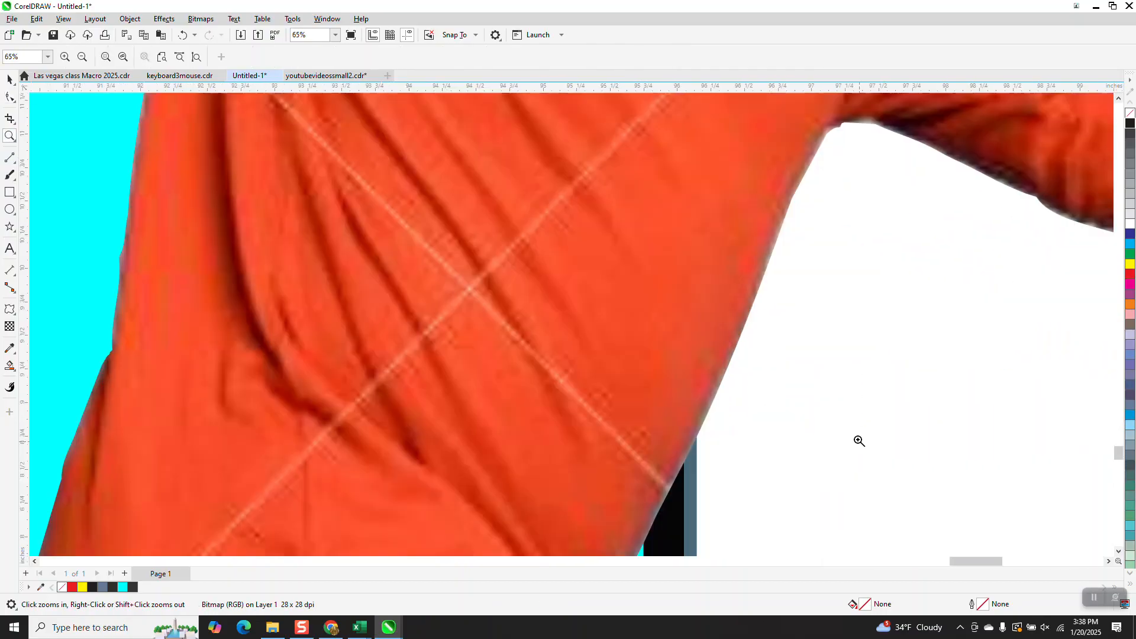
scroll(455, 367, "down", 3)
scroll(455, 365, "down", 4)
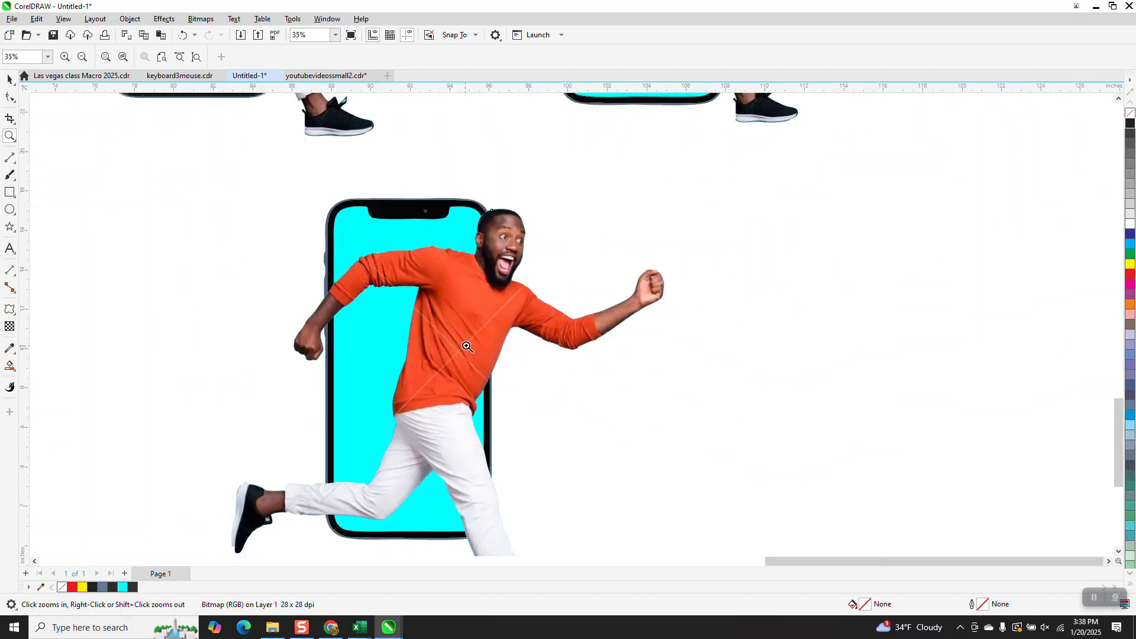
left_click_drag(395, 201, 442, 227)
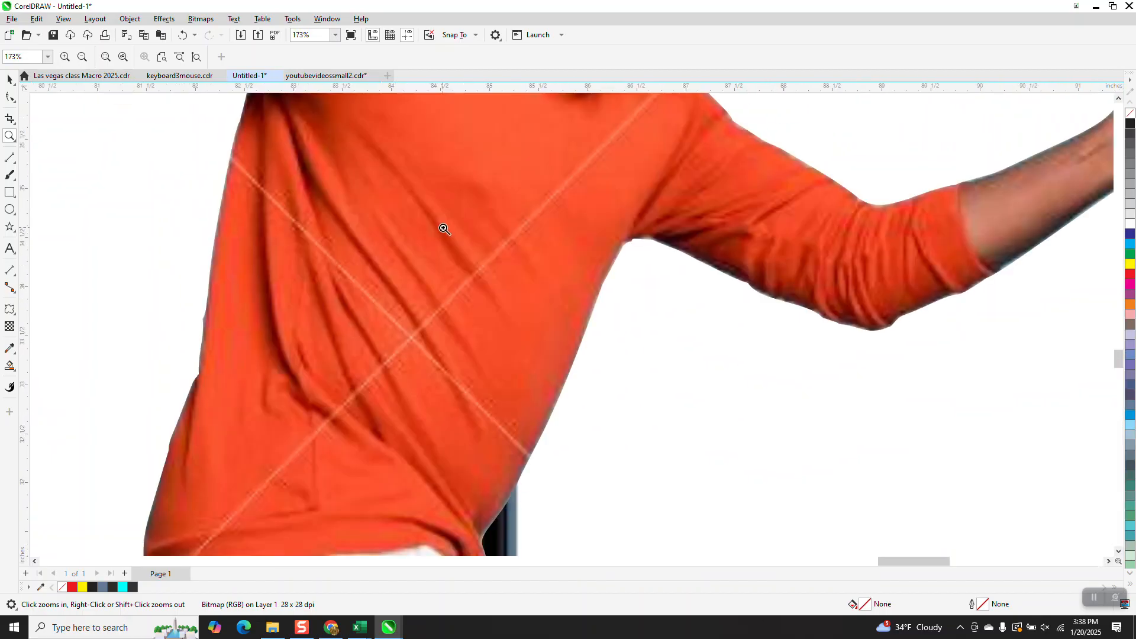
scroll(438, 260, "down", 3)
scroll(418, 328, "down", 1)
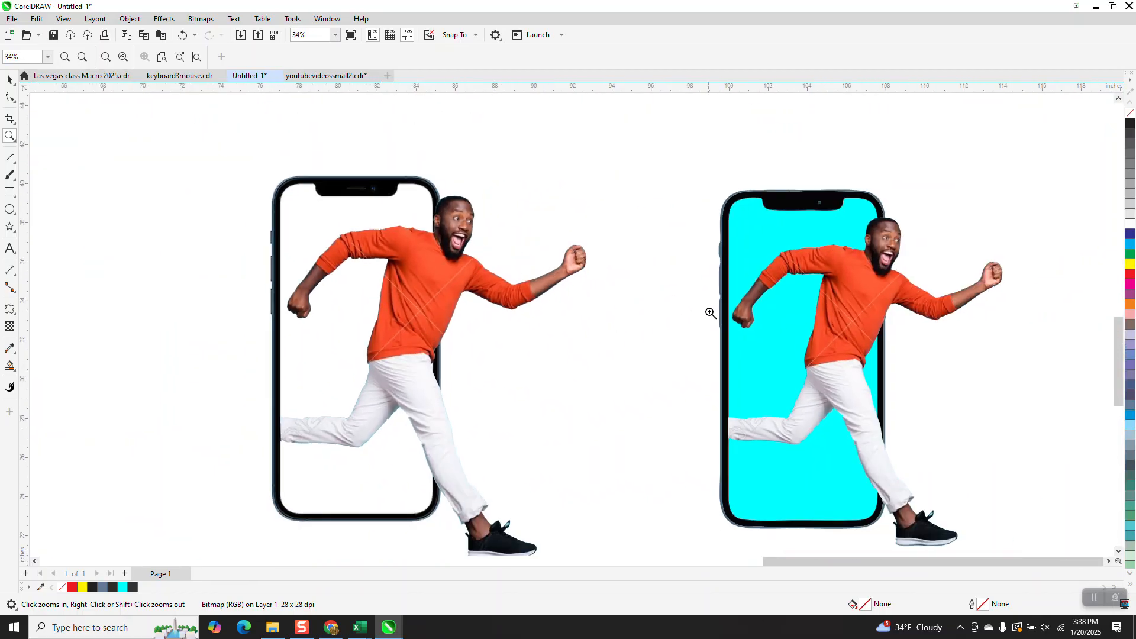
scroll(941, 360, "up", 5)
scroll(526, 360, "down", 4)
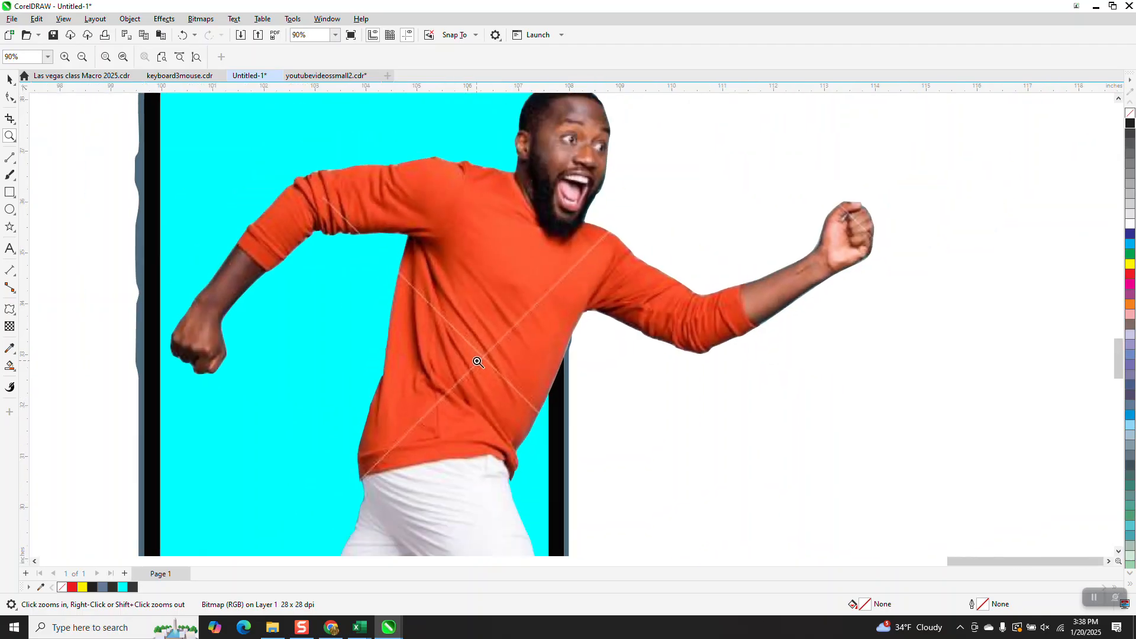
scroll(546, 356, "down", 6)
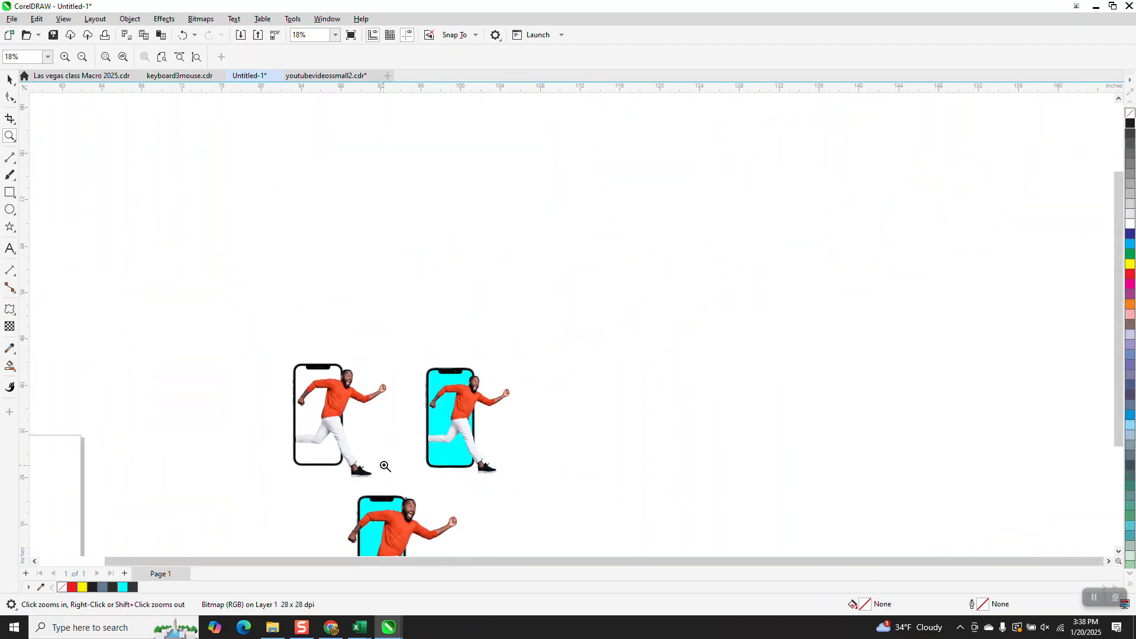
scroll(436, 443, "up", 7)
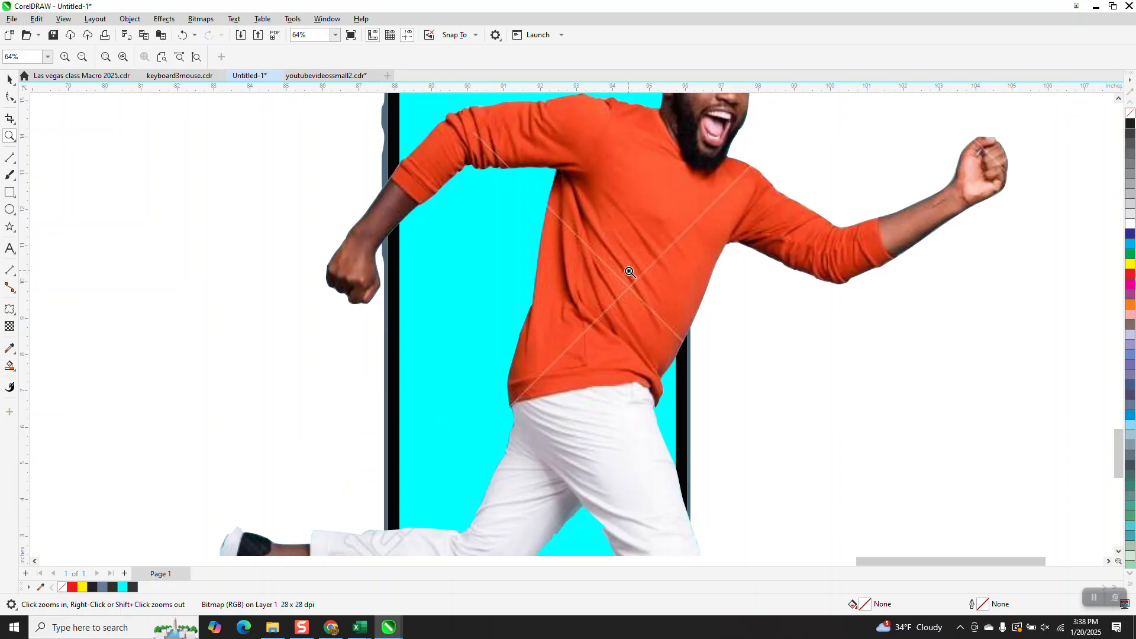
scroll(634, 292, "up", 9)
scroll(537, 324, "down", 2)
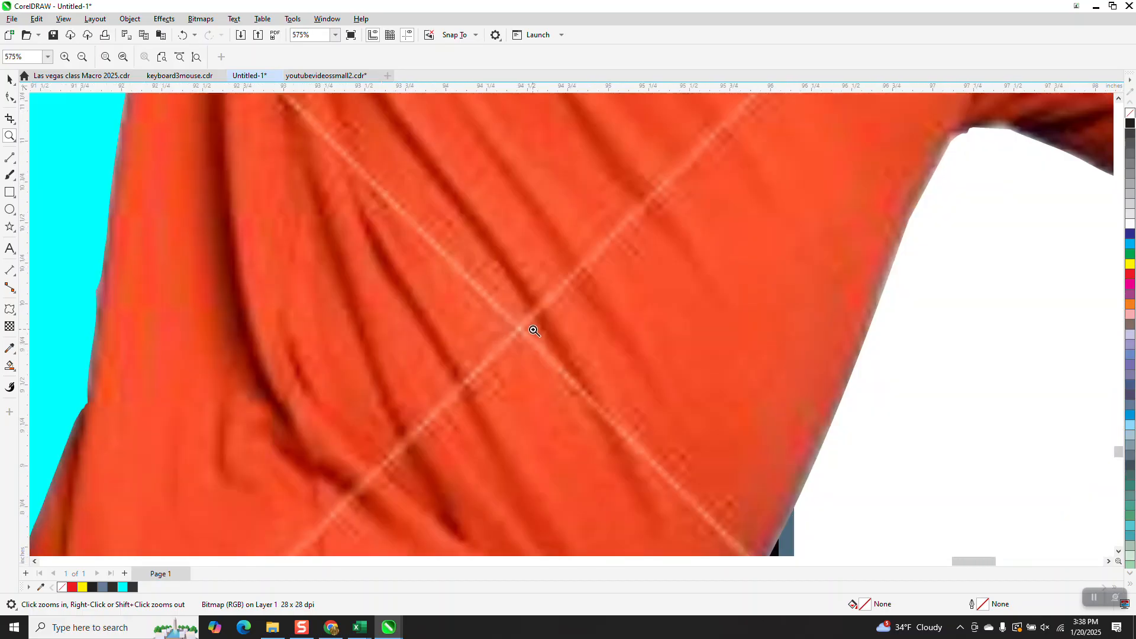
scroll(534, 331, "down", 5)
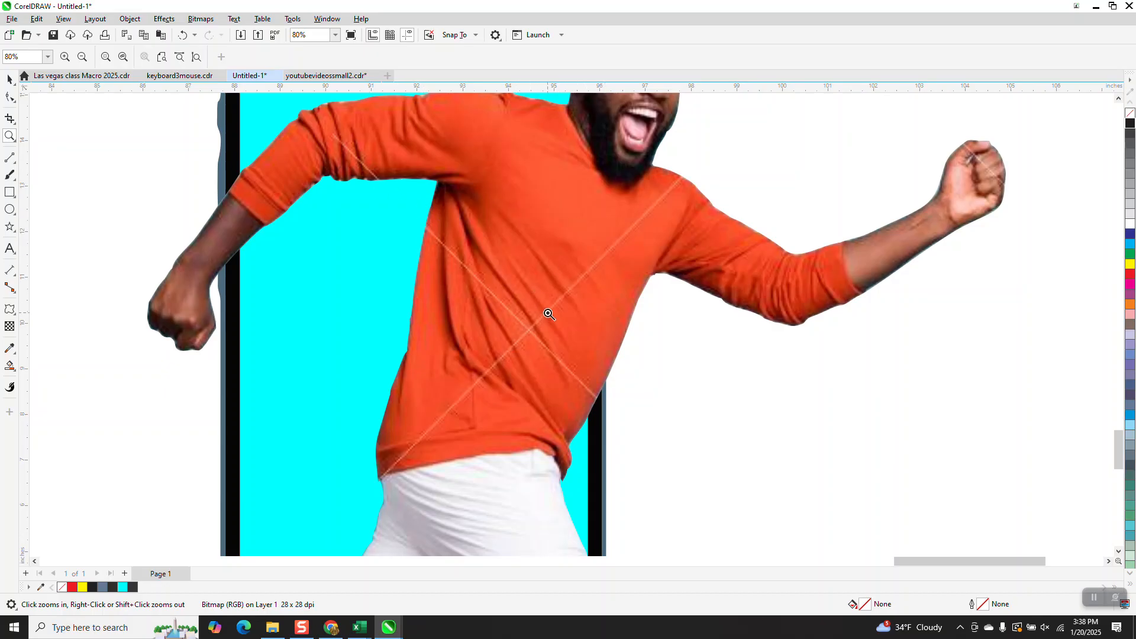
Step: Add a node on the rear arm's outline and delete the fist's nodes so the forearm is cut away
left_click(9, 98)
left_click(175, 263)
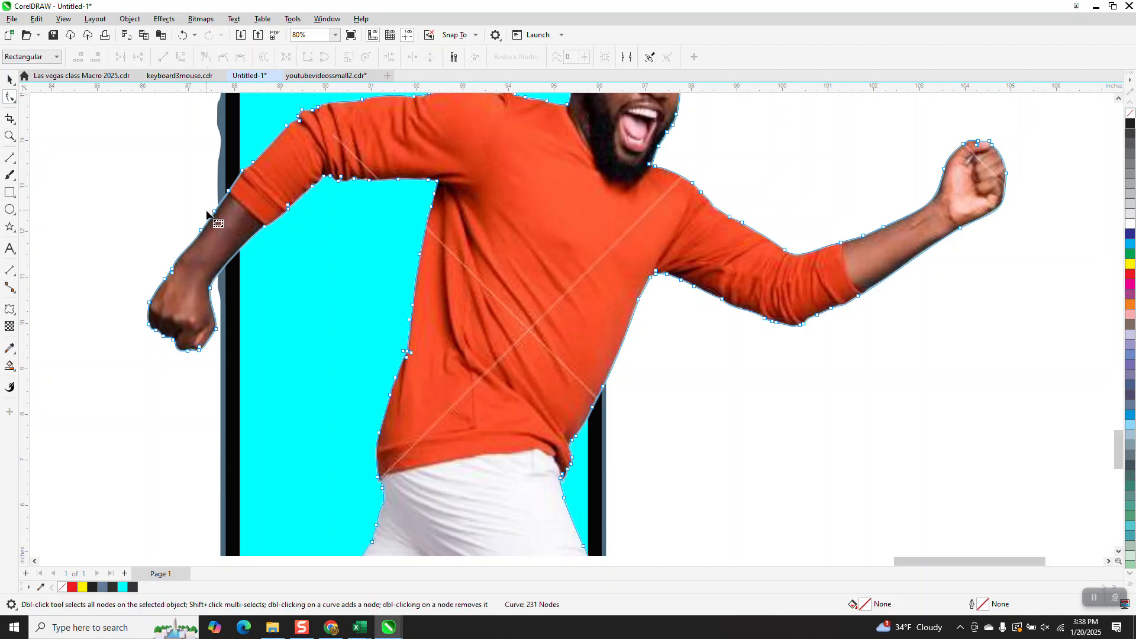
double_click(241, 249)
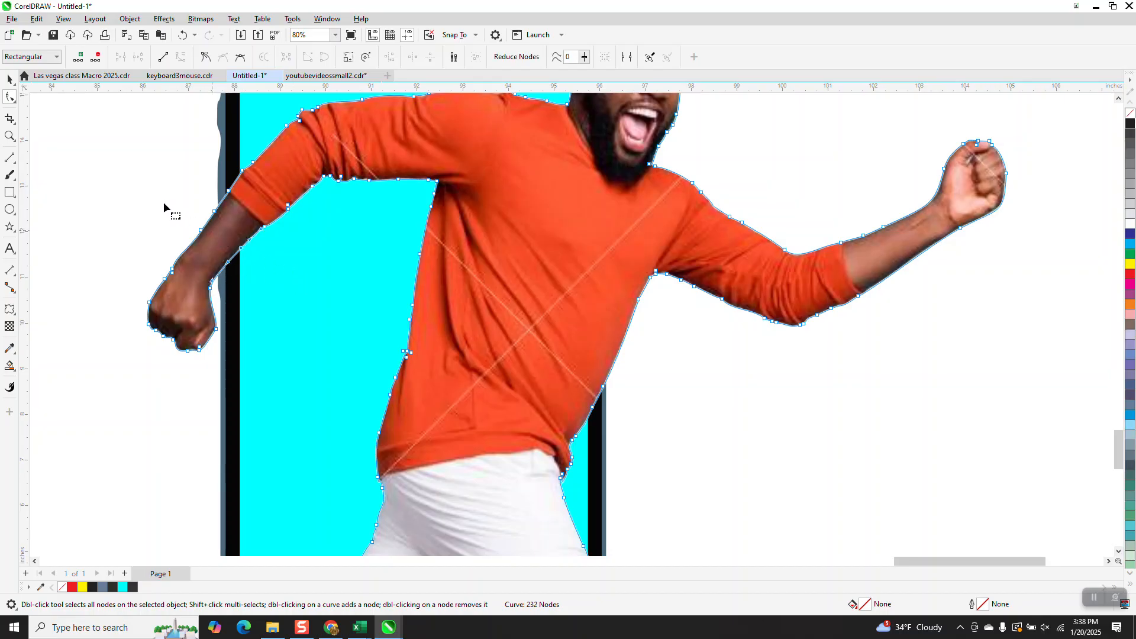
left_click_drag(161, 351, 228, 370)
key("Delete")
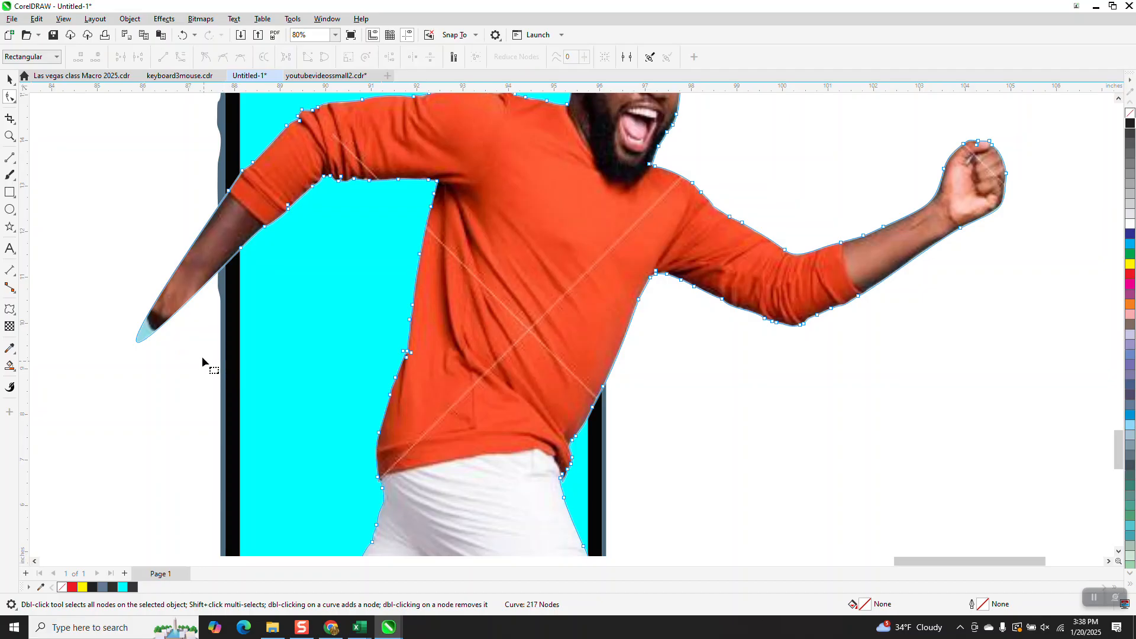
Step: Try to move the arm's outline node onto the phone's left edge, then undo the move
left_click_drag(210, 176, 243, 258)
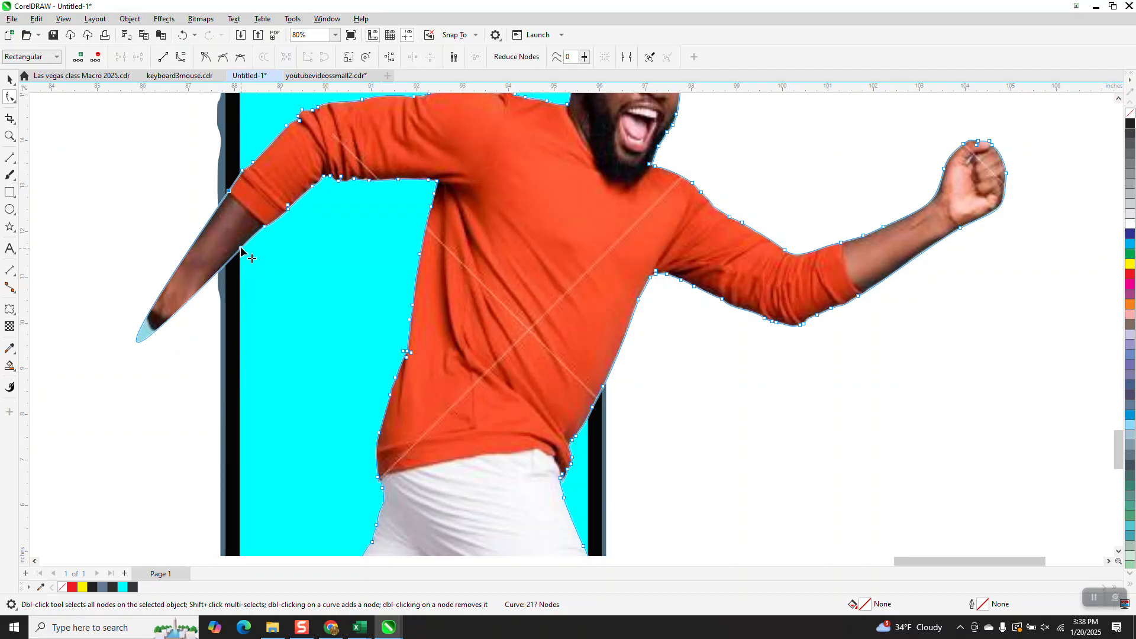
right_click(241, 248)
left_click(273, 377)
left_click(10, 135)
left_click_drag(177, 160, 340, 331)
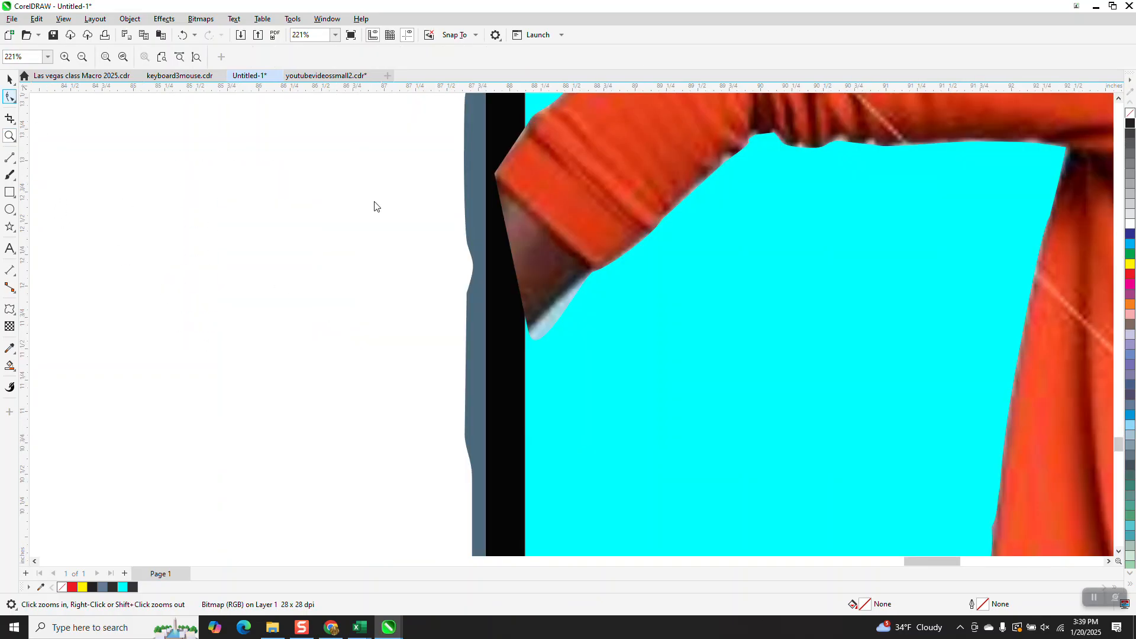
left_click(535, 331)
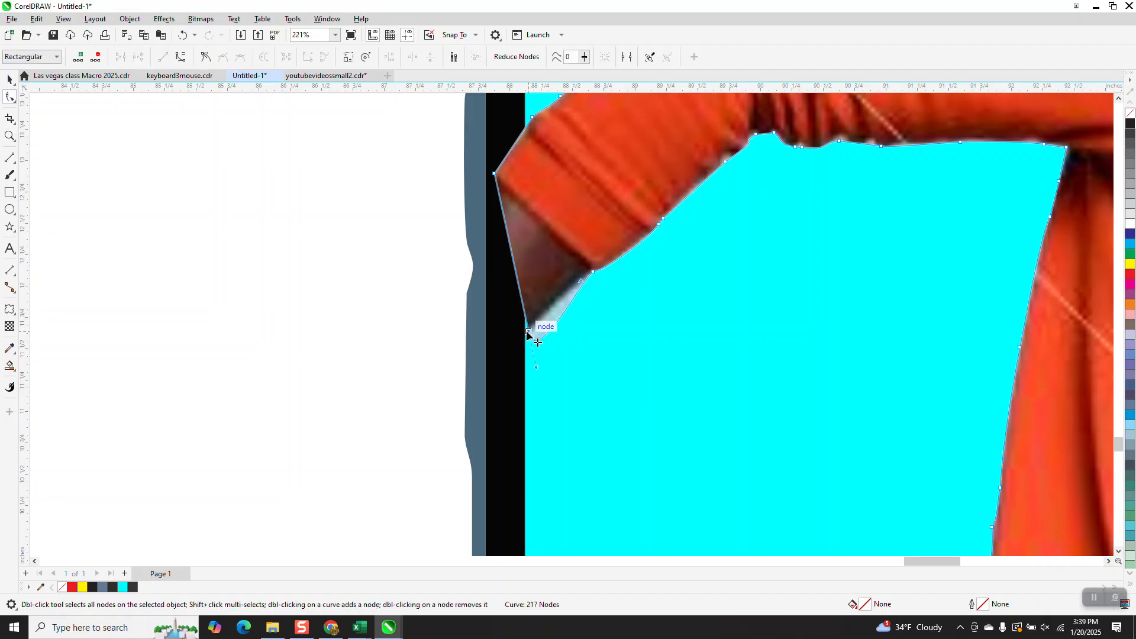
left_click_drag(495, 173, 524, 149)
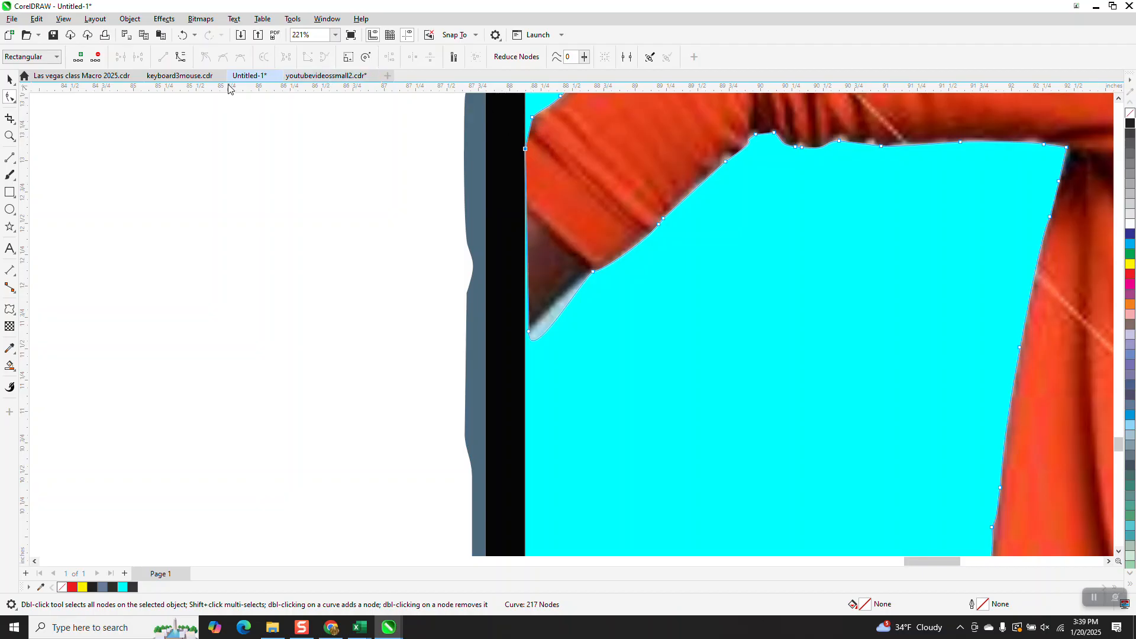
left_click(183, 35)
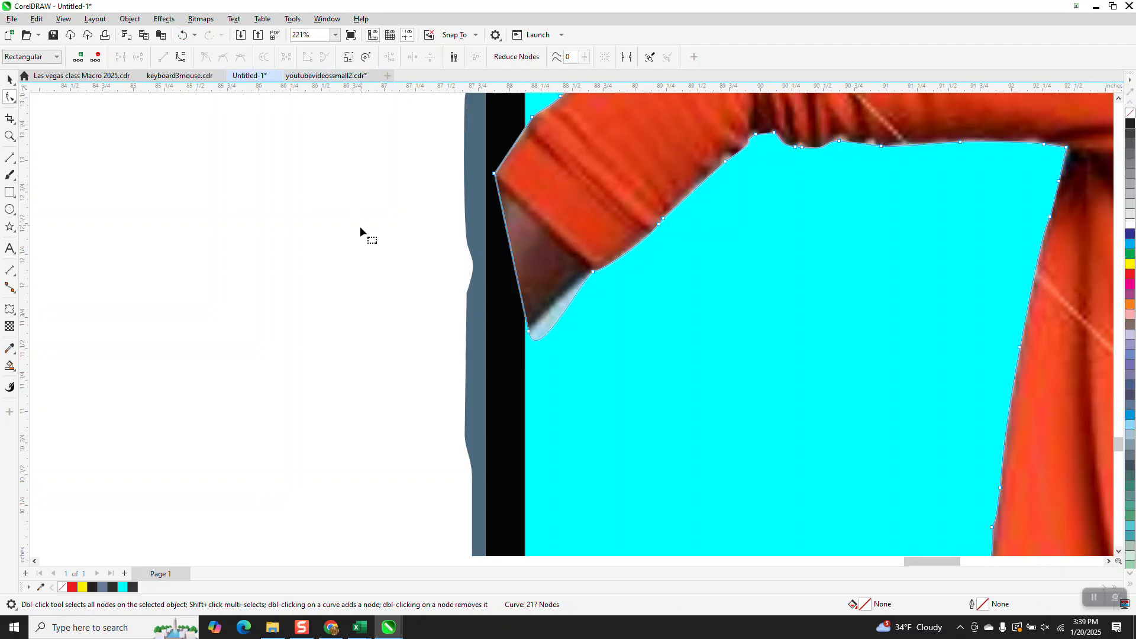
Step: Move the sleeve's outline nodes onto the phone's left edge so the arm is trimmed there
left_click_drag(434, 111, 592, 211)
scroll(435, 319, "down", 1)
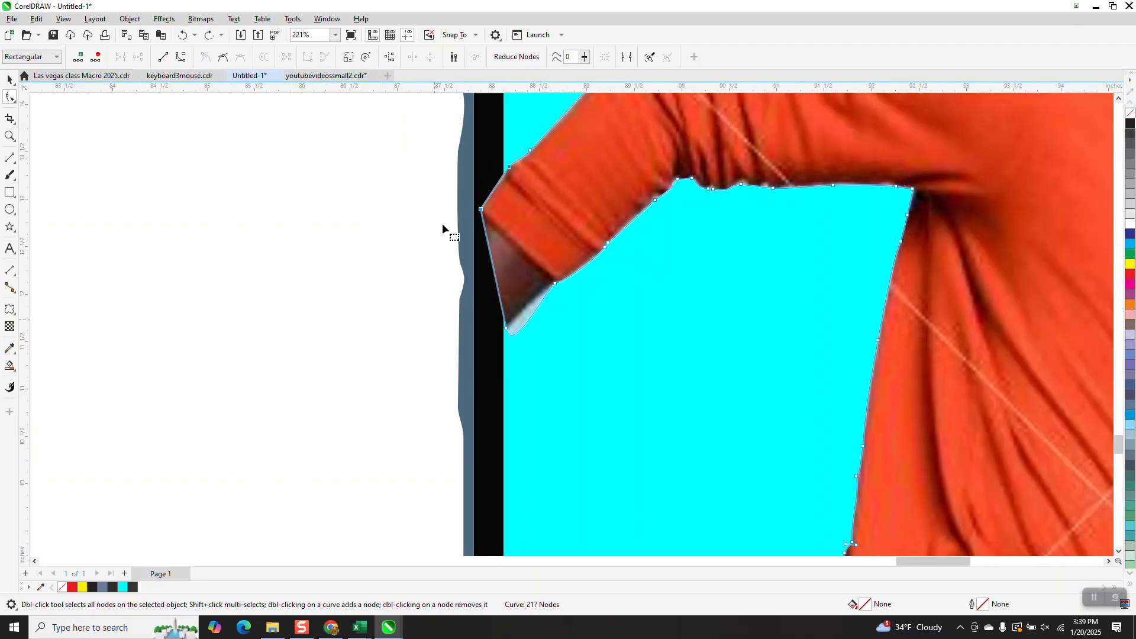
left_click_drag(443, 136, 575, 232)
left_click_drag(480, 208, 503, 204)
left_click_drag(508, 328, 511, 337)
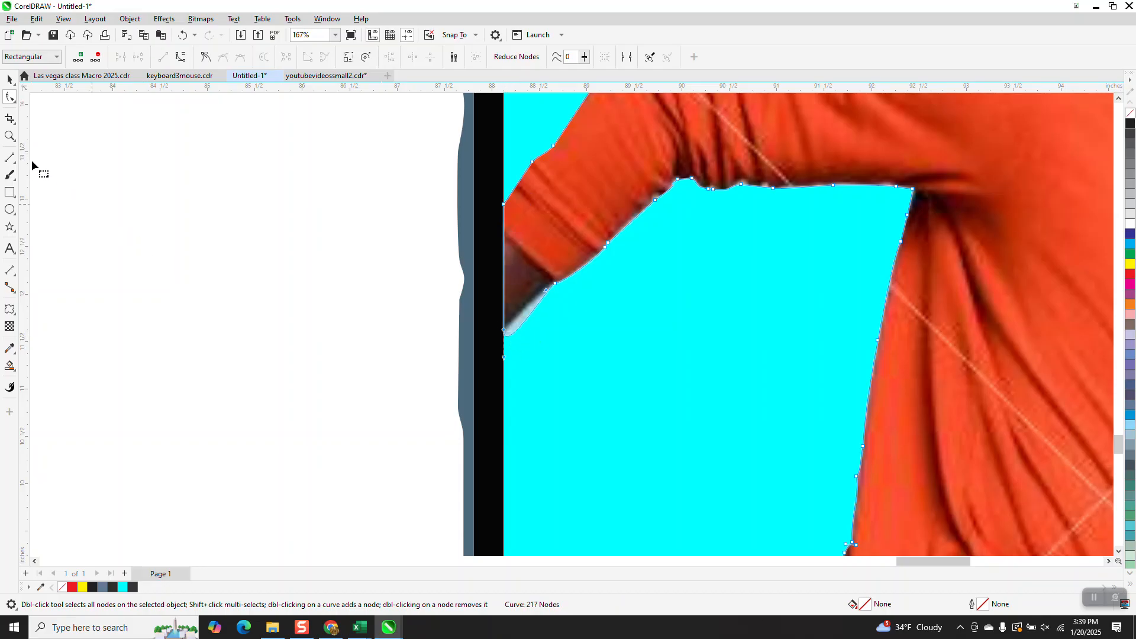
Step: Move the sleeve's node at the arm tip down onto the phone's left edge and straighten that segment into a line
left_click(10, 137)
left_click_drag(454, 284, 621, 380)
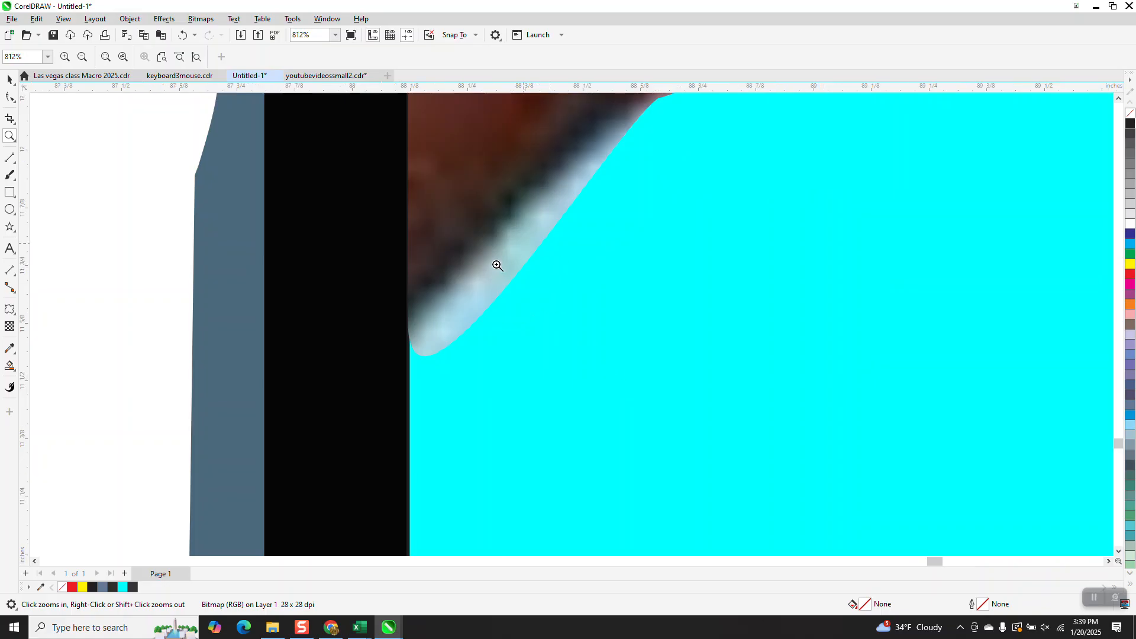
left_click(10, 96)
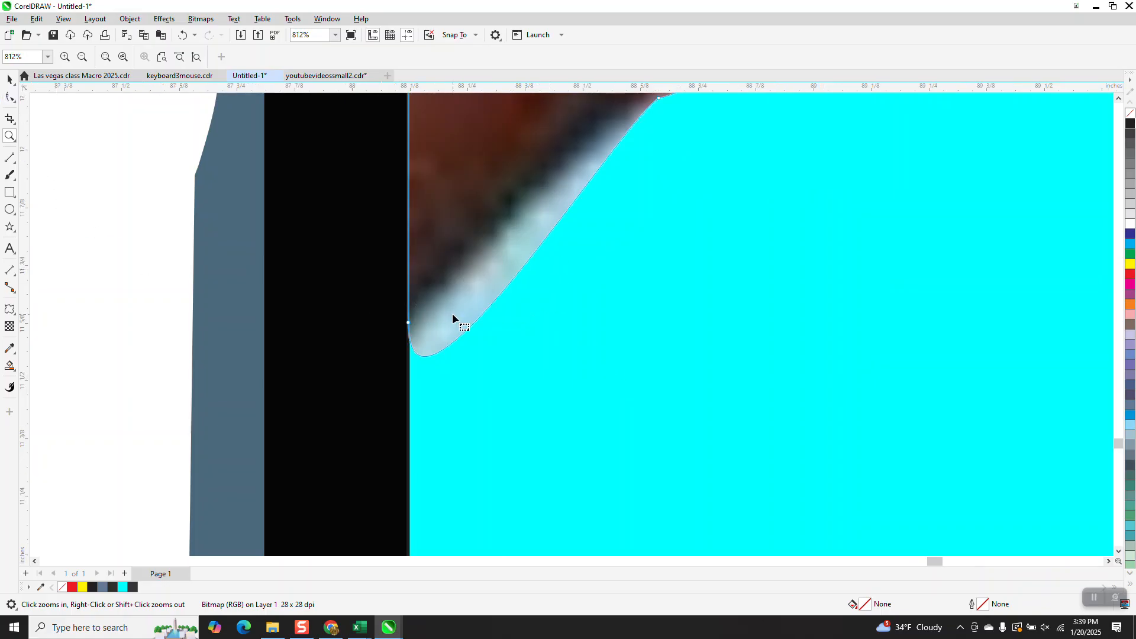
left_click(453, 328)
scroll(453, 327, "down", 2)
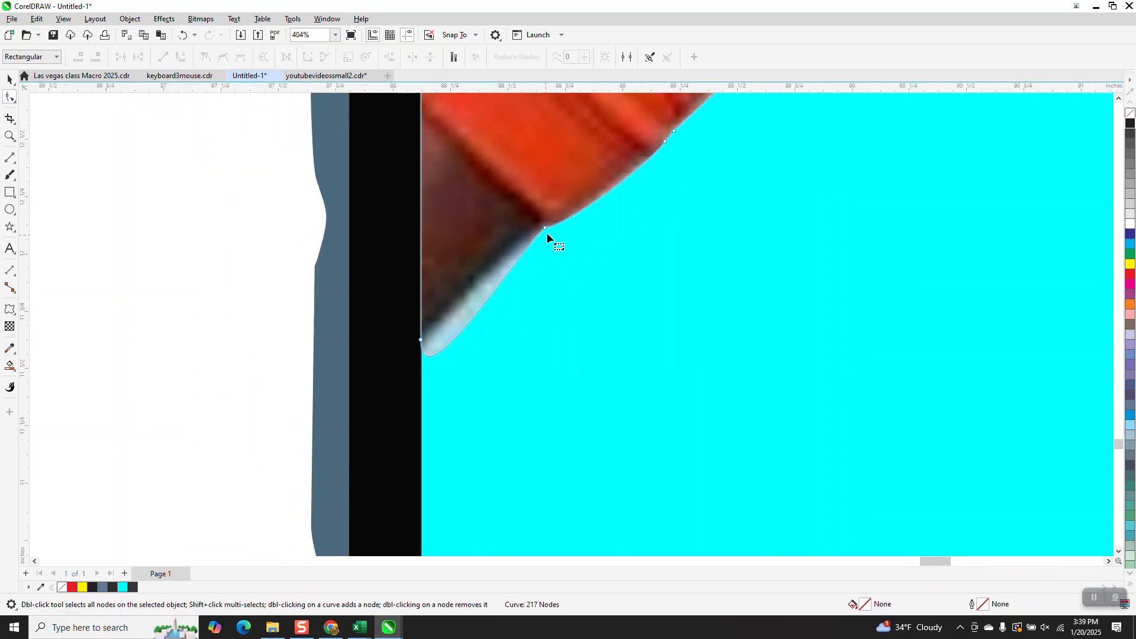
left_click_drag(556, 223, 424, 345)
right_click(423, 342)
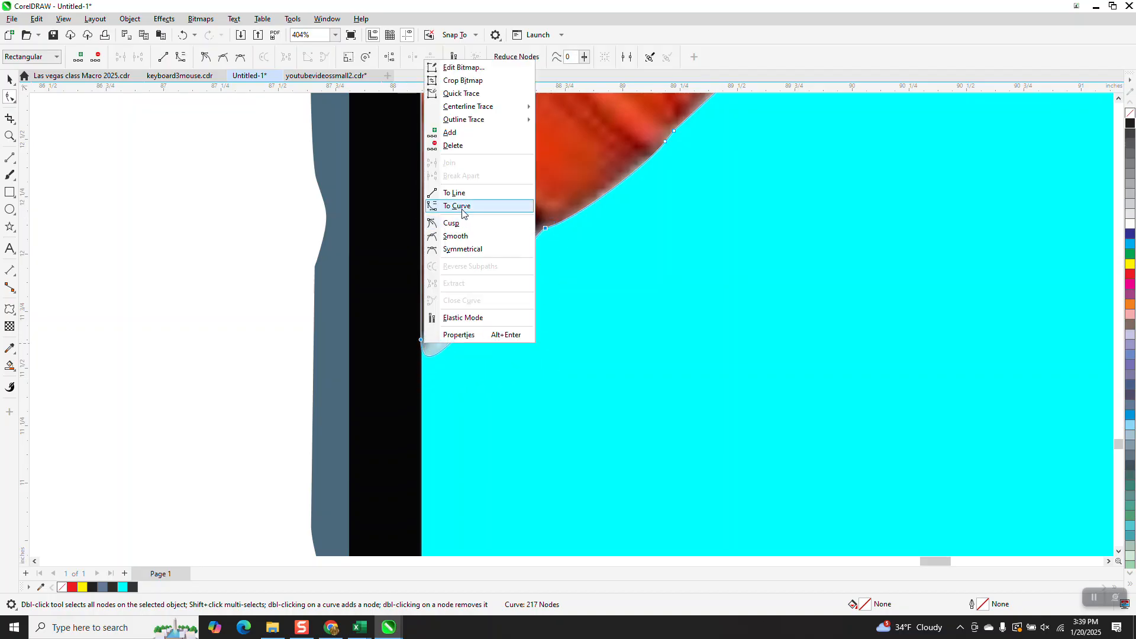
left_click(466, 192)
Step: Zoom in on the front leg and add nodes on the trouser's upper and lower edges at the phone's left edge
scroll(454, 325, "down", 6)
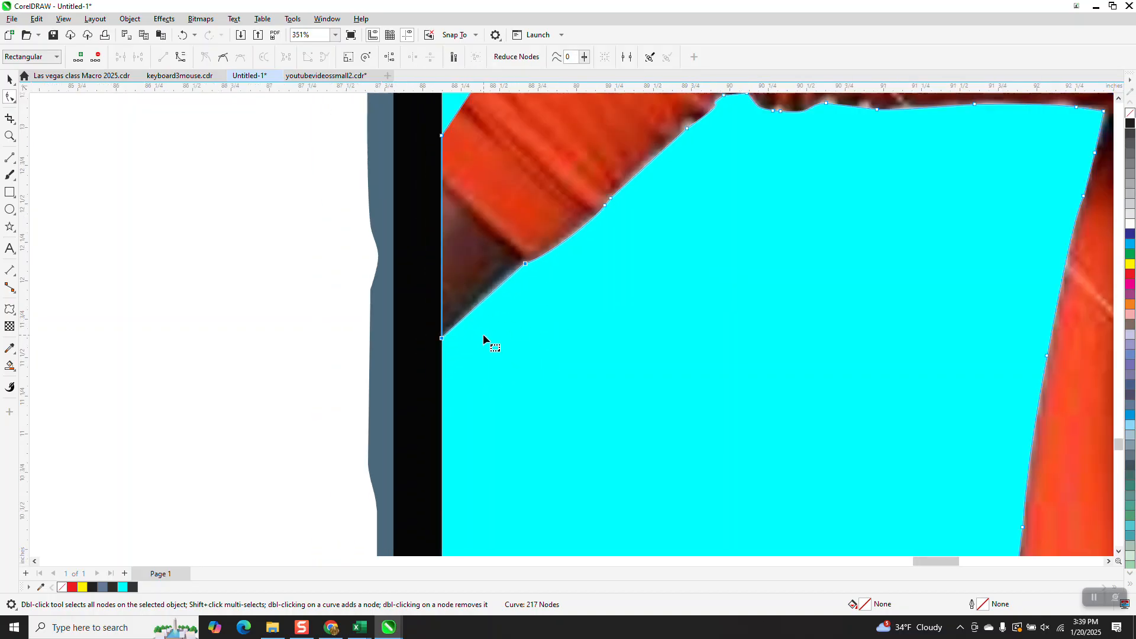
scroll(318, 237, "down", 3)
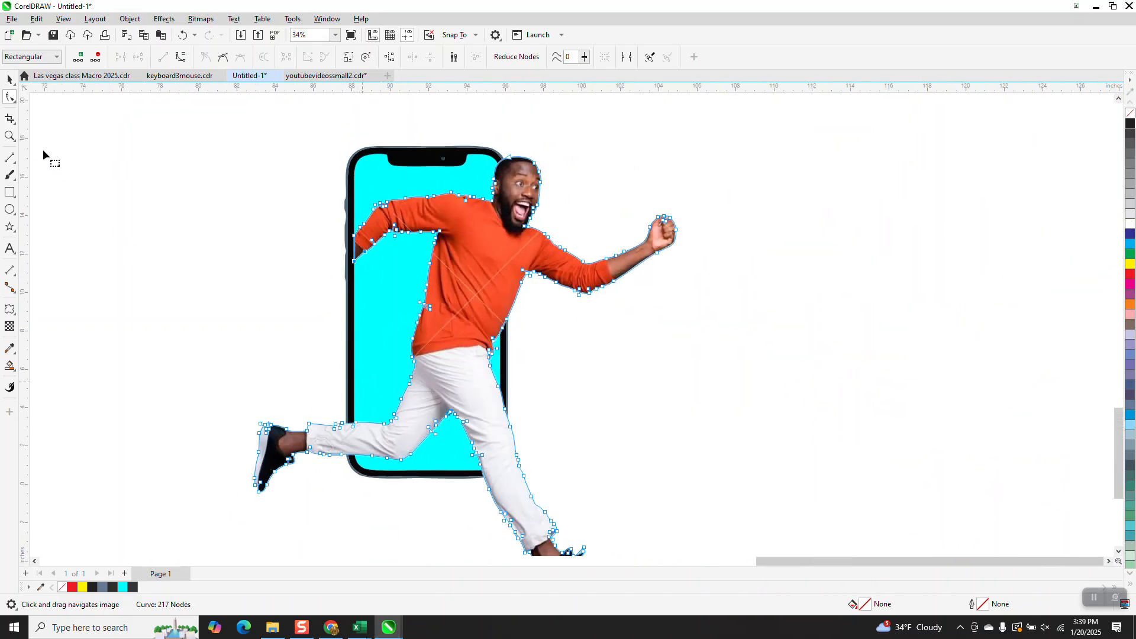
left_click(12, 137)
left_click_drag(393, 487, 394, 486)
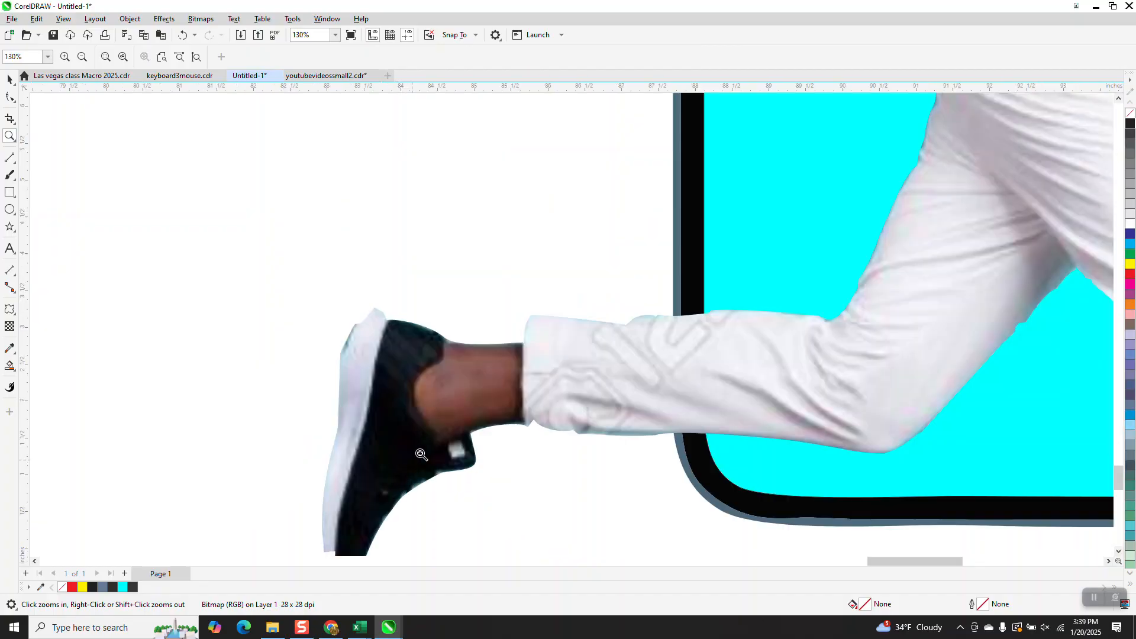
left_click(762, 449)
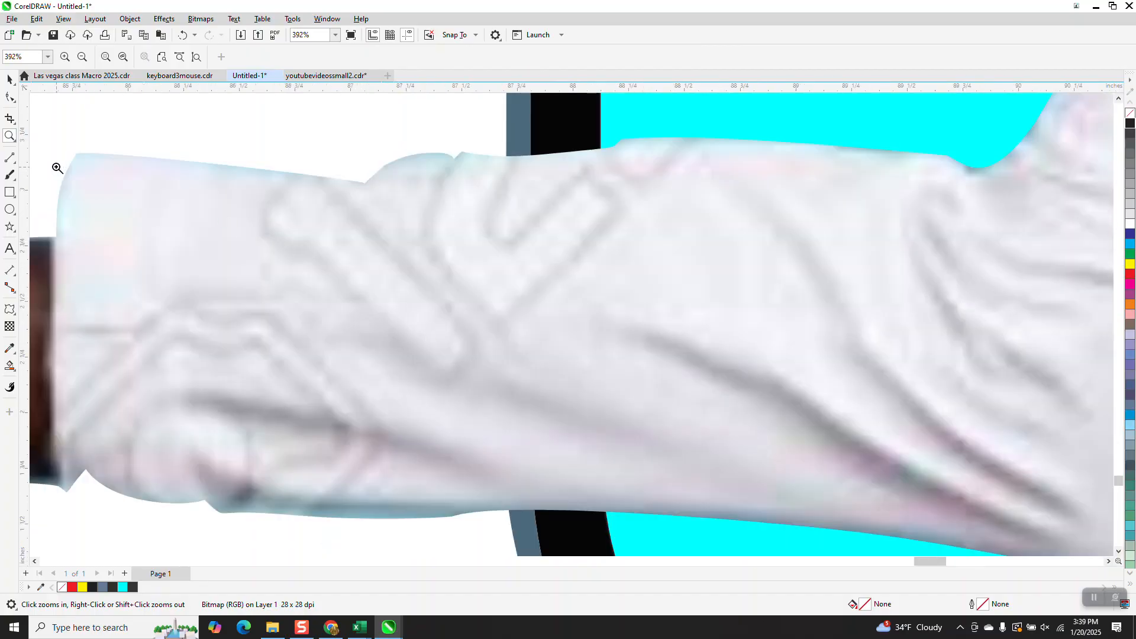
left_click(10, 98)
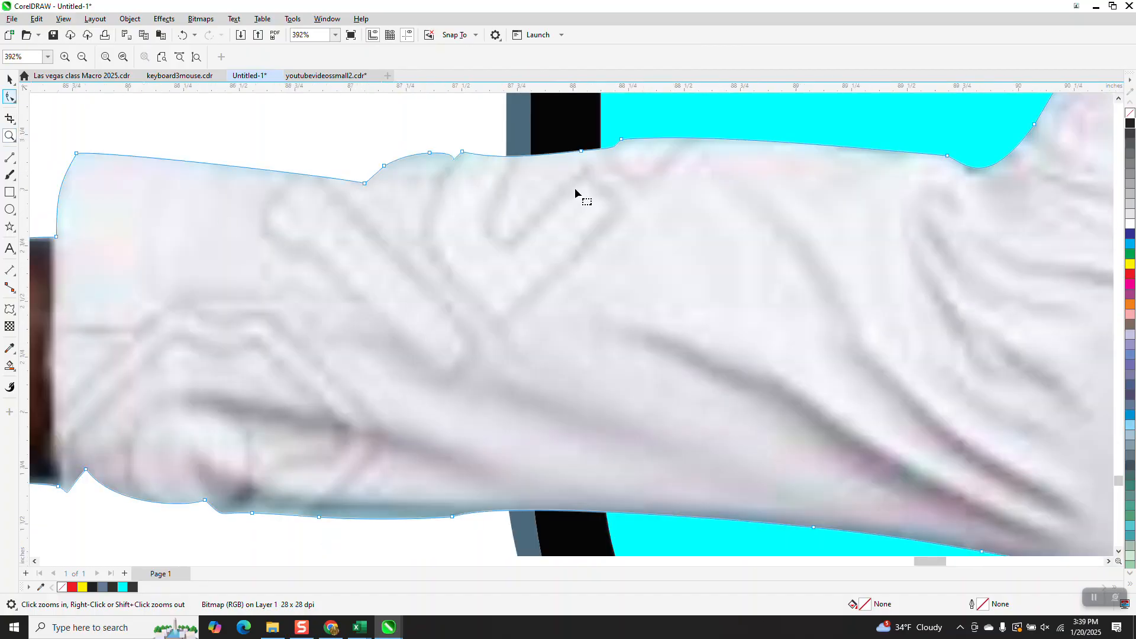
left_click(601, 150)
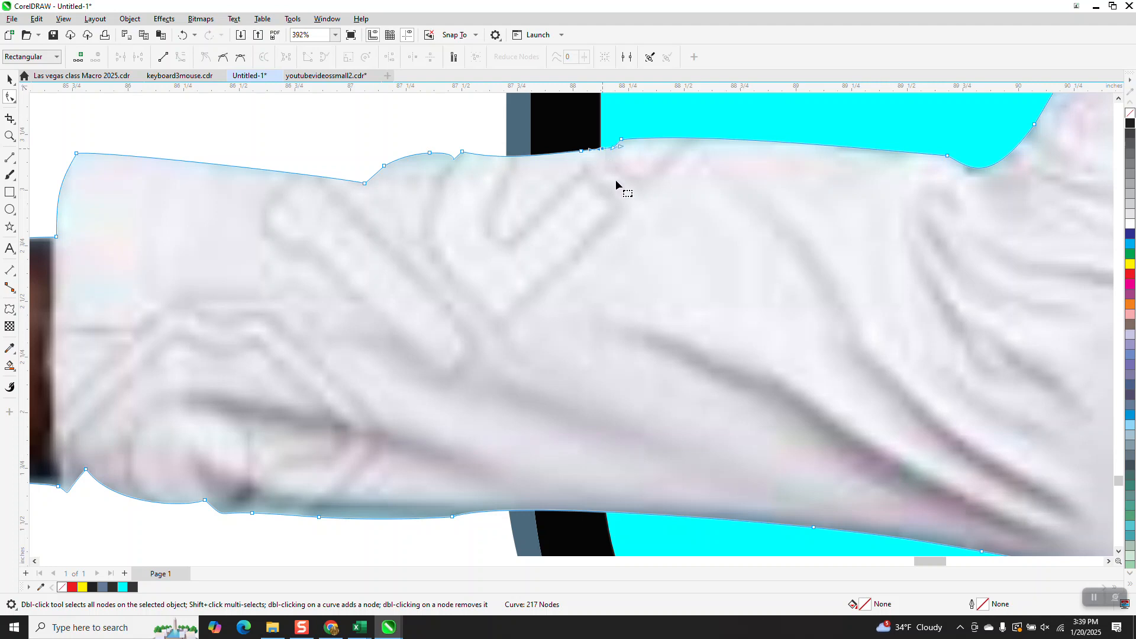
key("KP_Add")
double_click(607, 515)
Step: Select and delete the foot's outline nodes so the leg beyond the phone is cut away
scroll(611, 517, "down", 5)
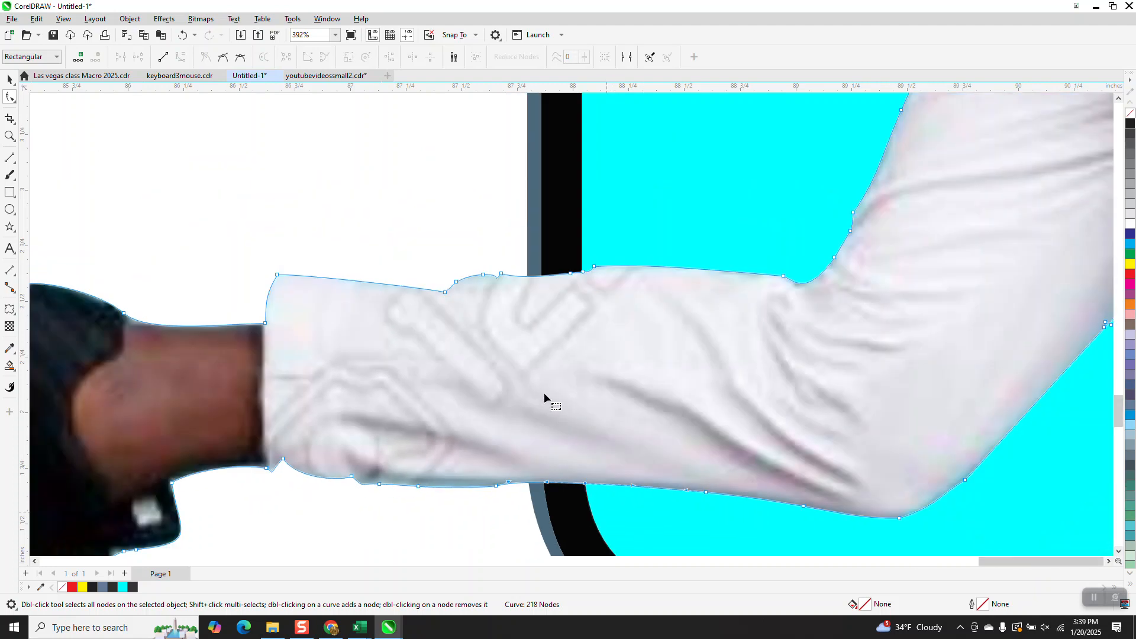
left_click_drag(105, 296, 430, 503)
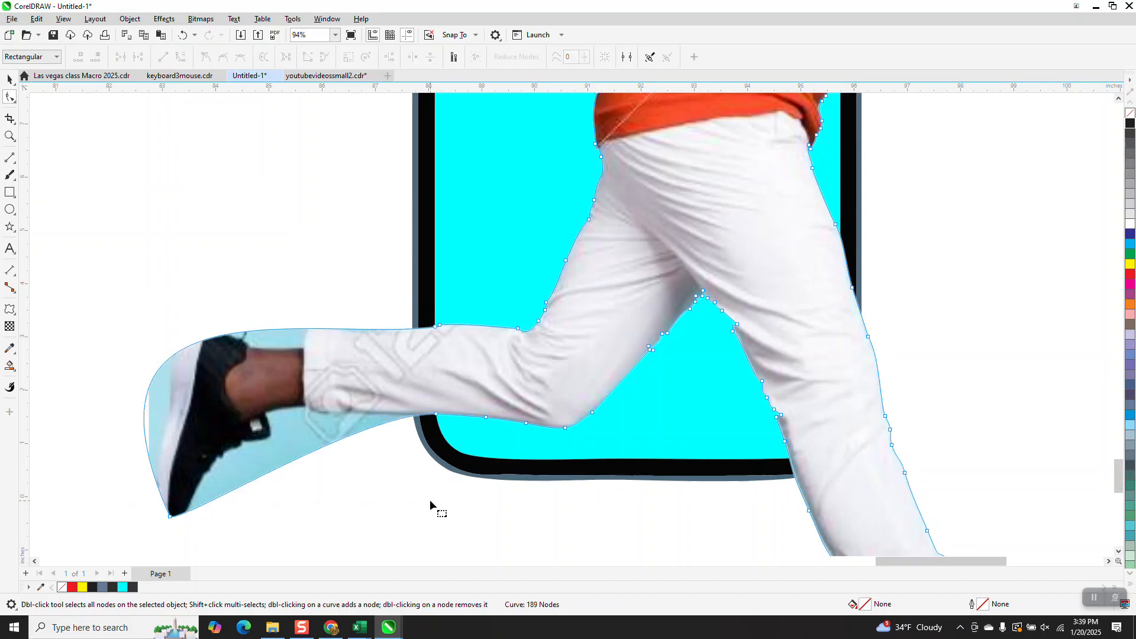
left_click(170, 516)
key("Delete")
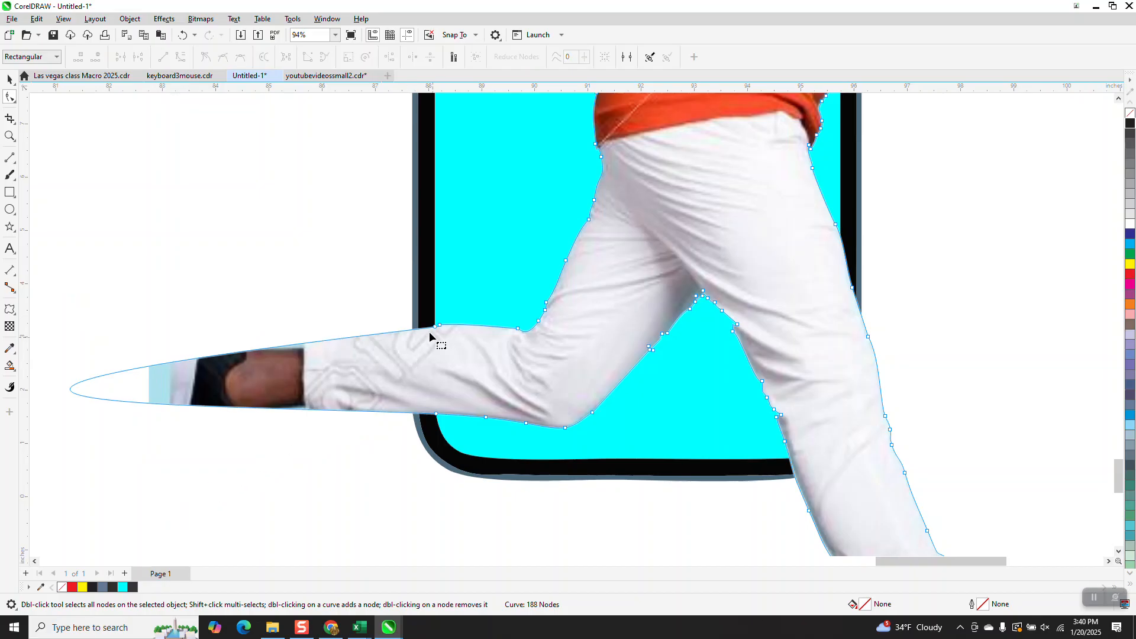
Step: Straighten the trouser's cut end into a line running down the phone's left edge
left_click(9, 136)
left_click_drag(376, 303, 517, 490)
left_click(7, 99)
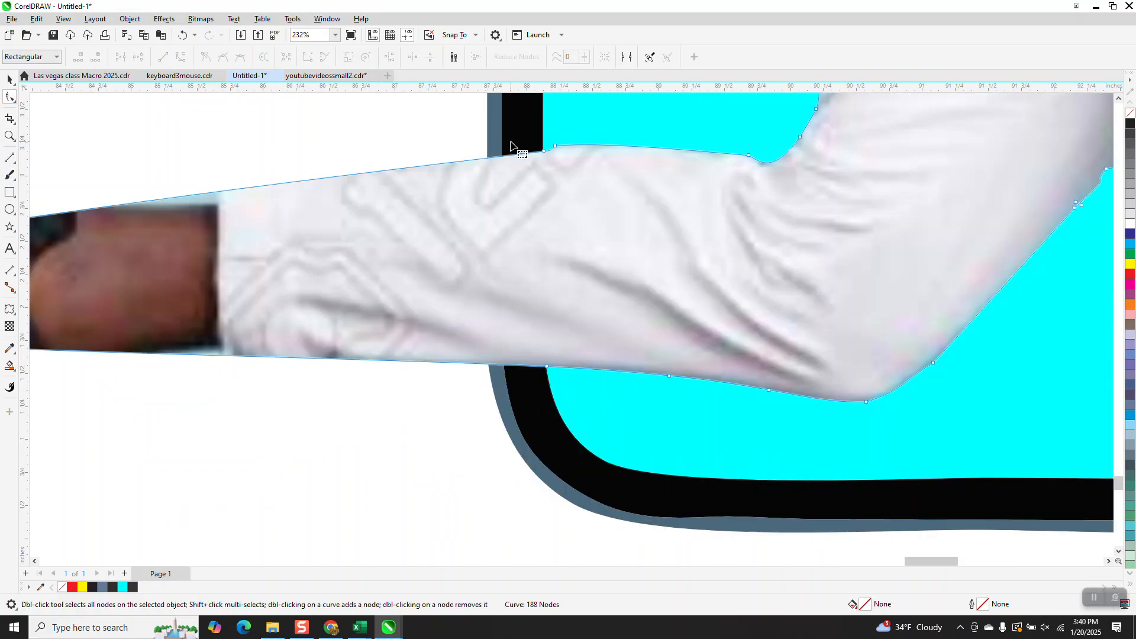
left_click_drag(519, 140, 532, 227)
left_click_drag(559, 375, 557, 373)
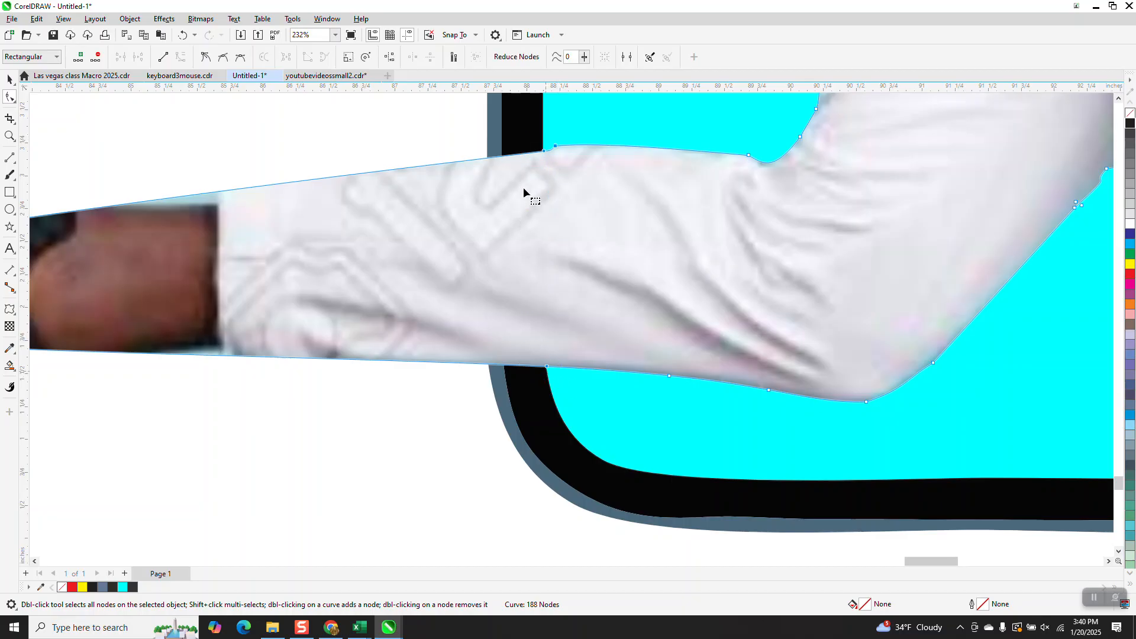
right_click(546, 368)
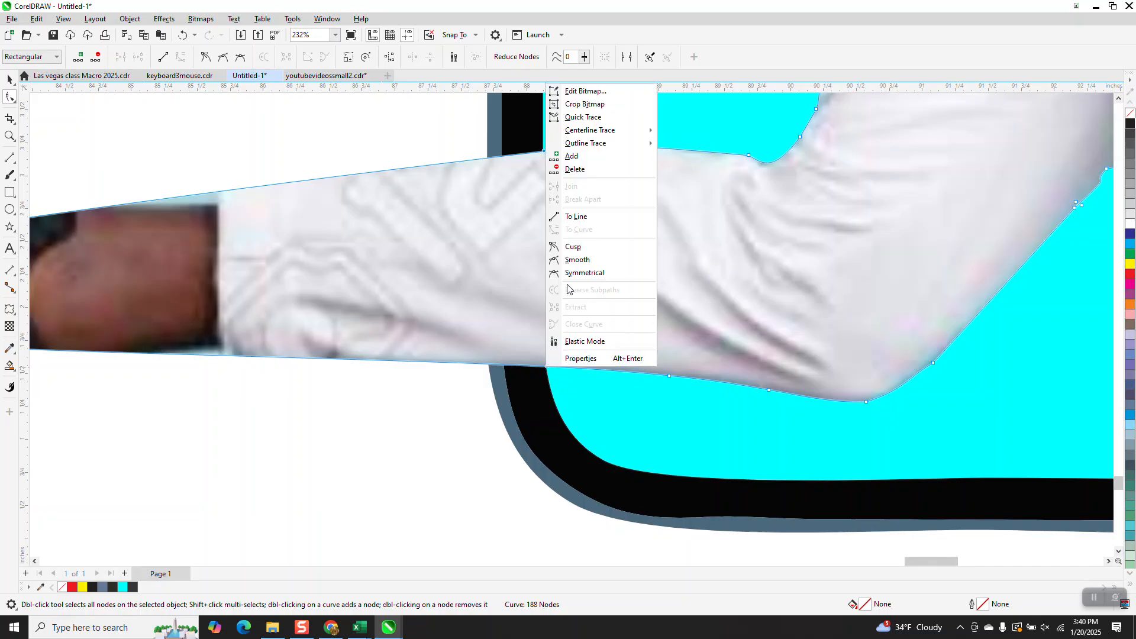
left_click(572, 217)
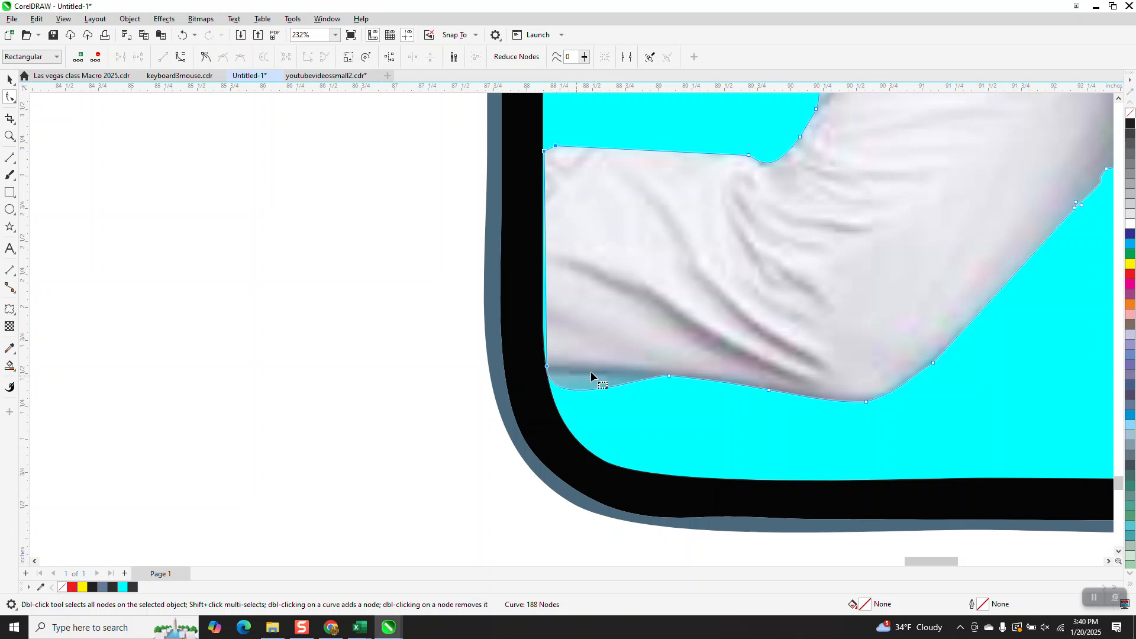
Step: Nudge the trouser's upper corner node precisely onto the phone's inner left edge at high zoom
left_click(10, 135)
left_click_drag(507, 129, 566, 189)
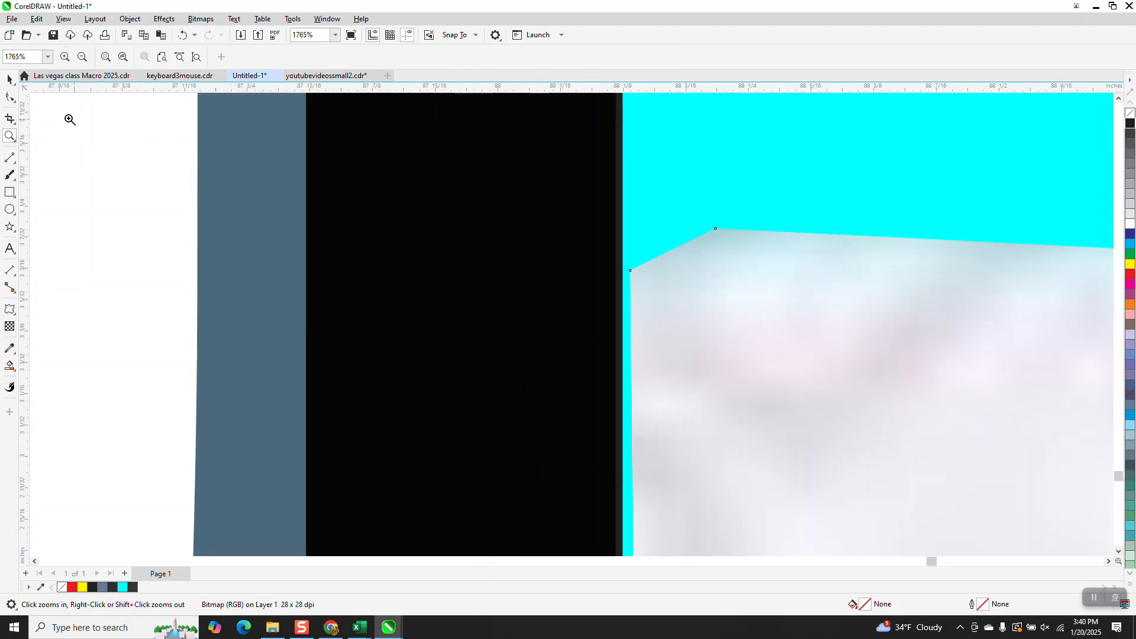
left_click(16, 101)
left_click_drag(630, 270, 618, 268)
scroll(626, 221, "down", 2)
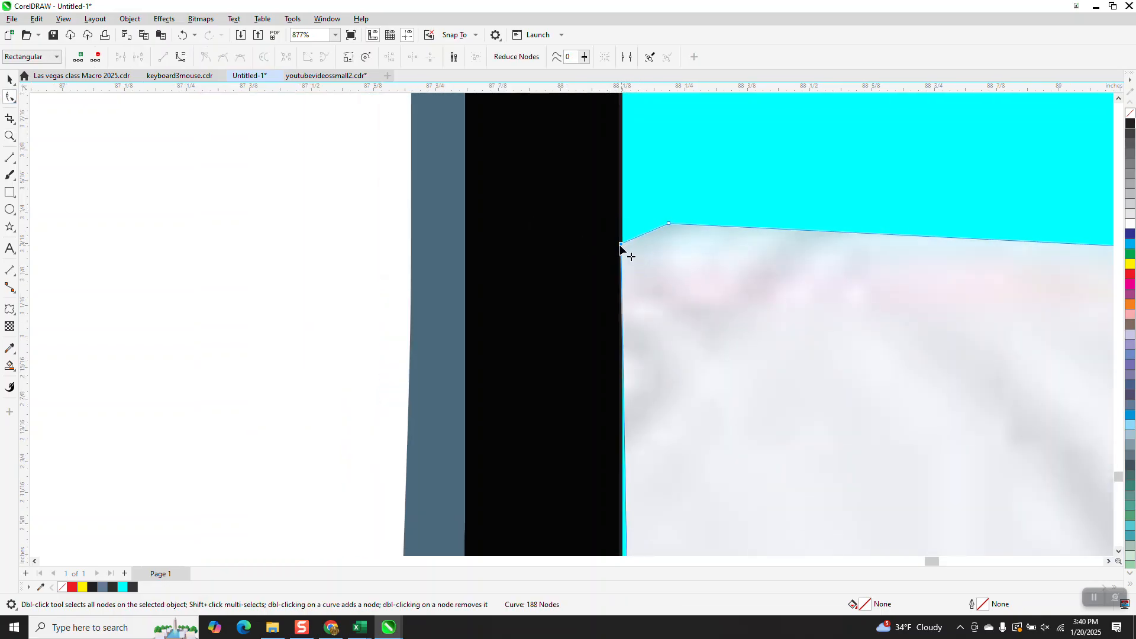
left_click_drag(622, 244, 625, 243)
scroll(586, 225, "down", 2)
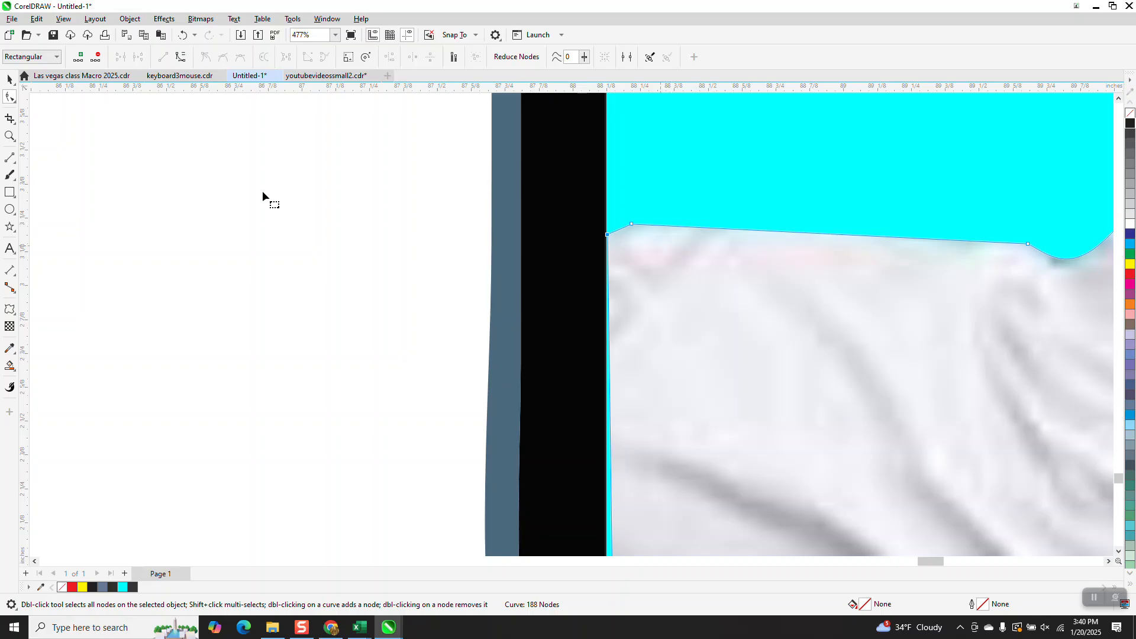
left_click(10, 136)
left_click_drag(582, 216, 664, 267)
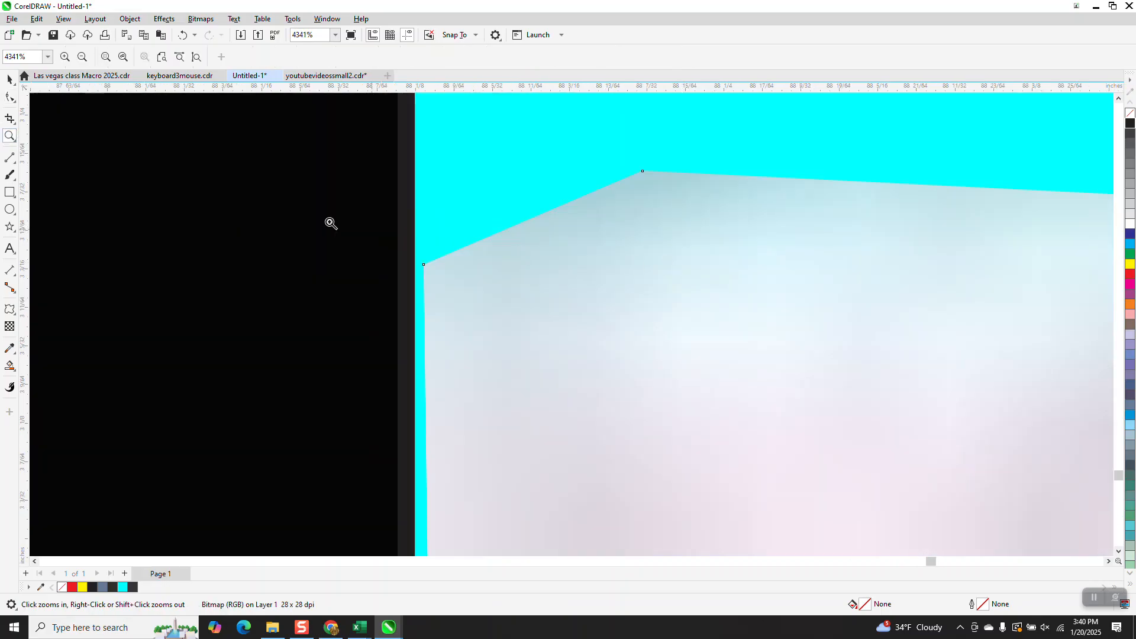
left_click(10, 98)
left_click_drag(424, 264, 416, 265)
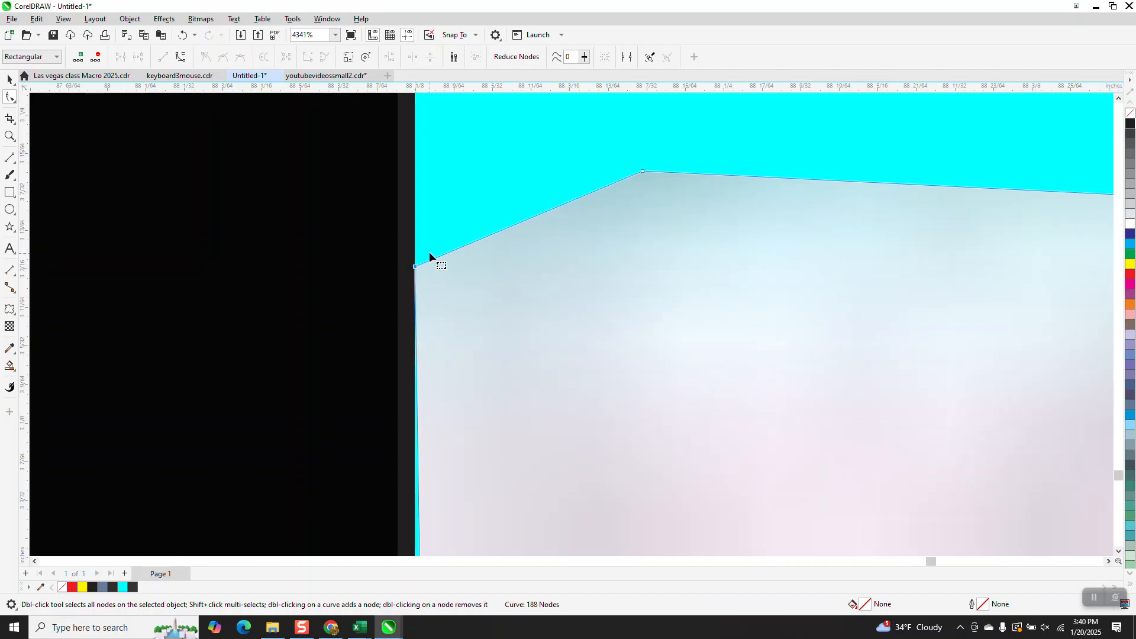
scroll(406, 224, "down", 1)
scroll(404, 212, "down", 6)
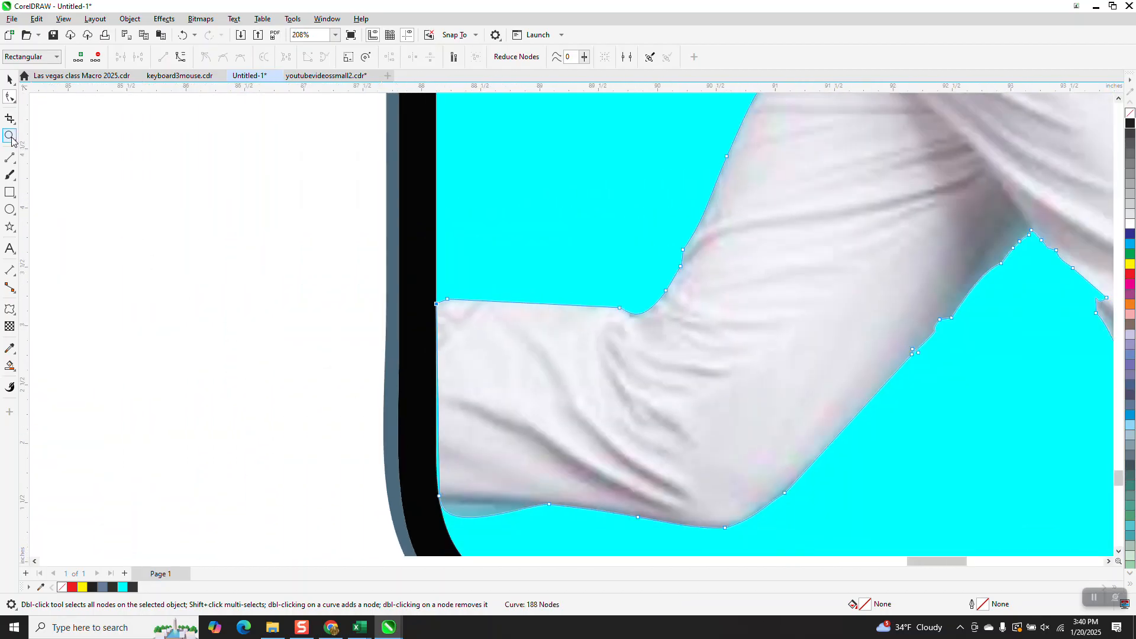
Step: Convert the trouser's lower corner segment to a curve and adjust its handles to follow the phone's rounded edge
left_click(10, 137)
left_click_drag(407, 447, 536, 531)
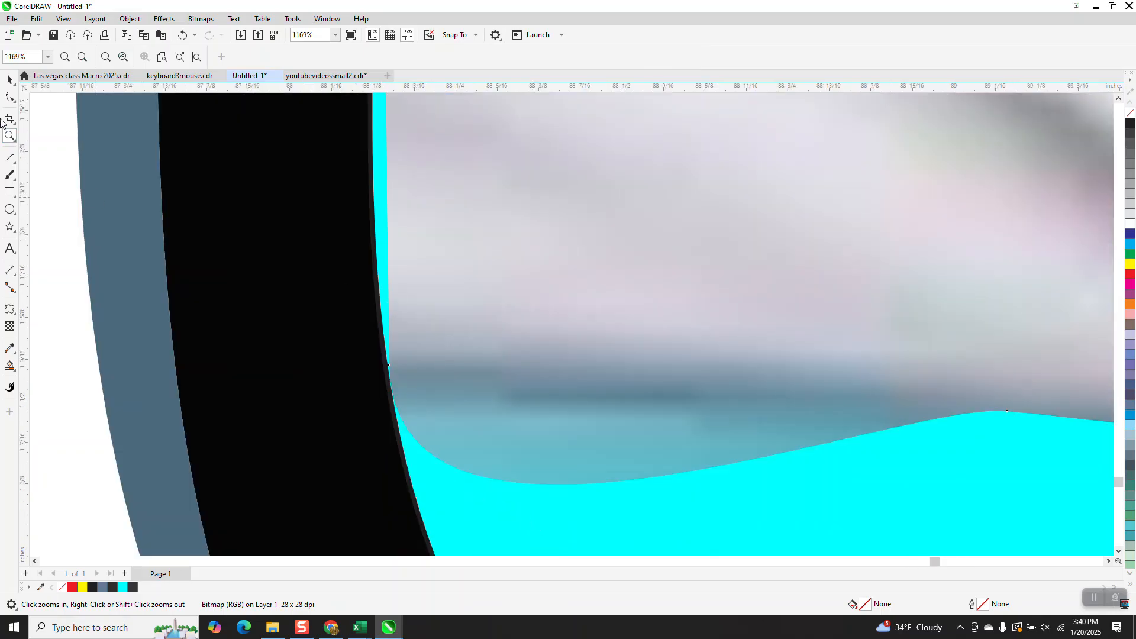
left_click(7, 98)
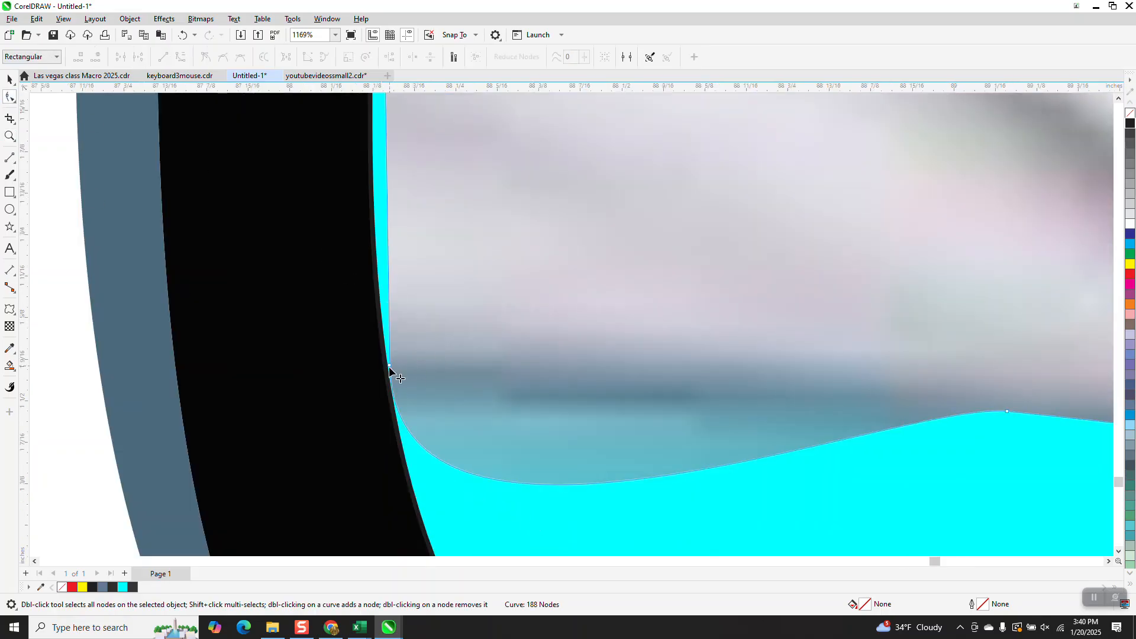
scroll(388, 368, "down", 2)
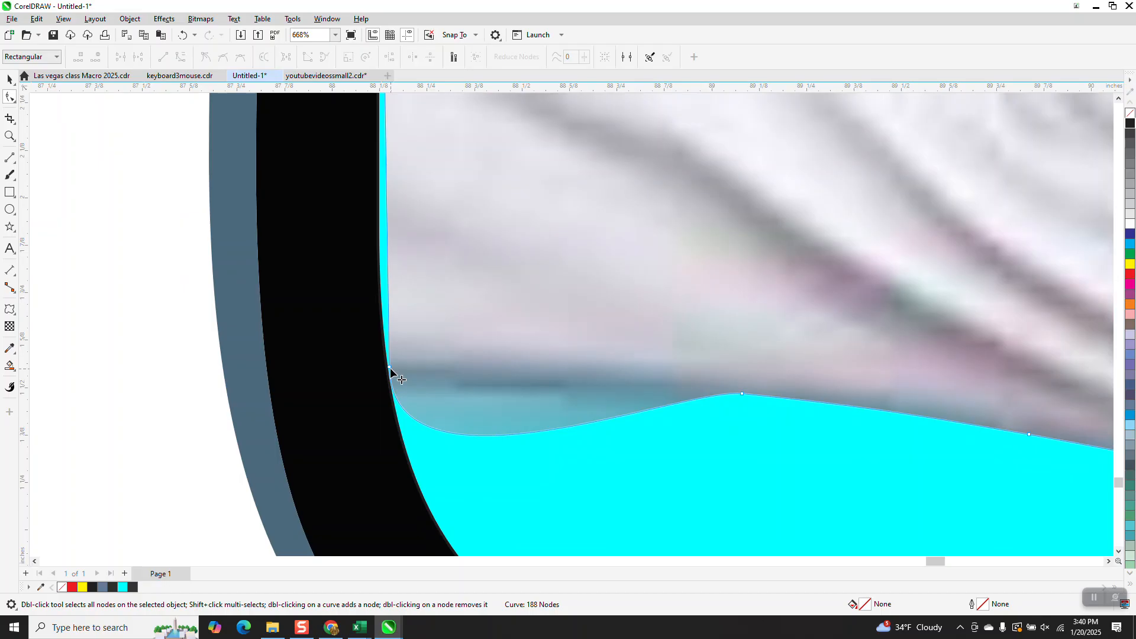
right_click(390, 368)
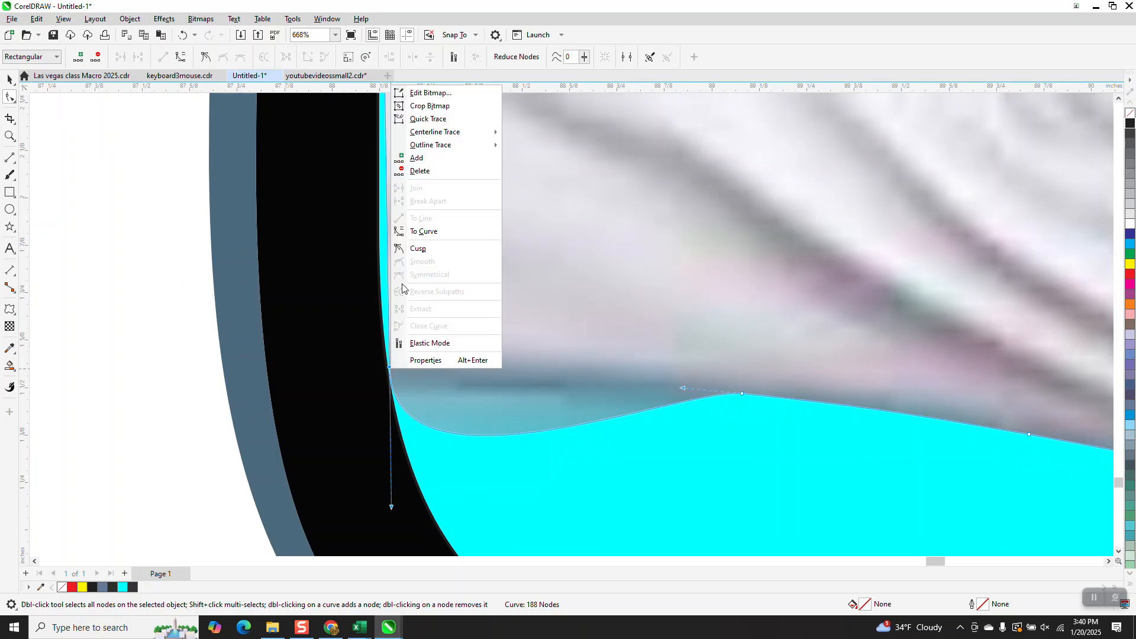
left_click(424, 231)
scroll(421, 436, "down", 1)
left_click(396, 388)
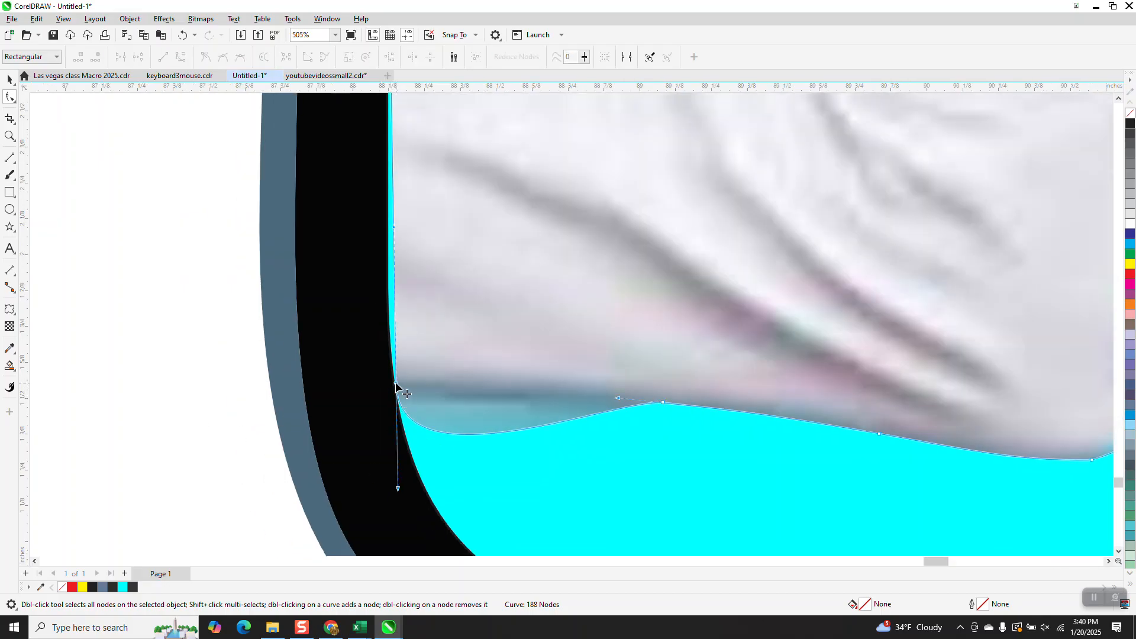
left_click_drag(395, 229, 385, 373)
left_click(199, 342)
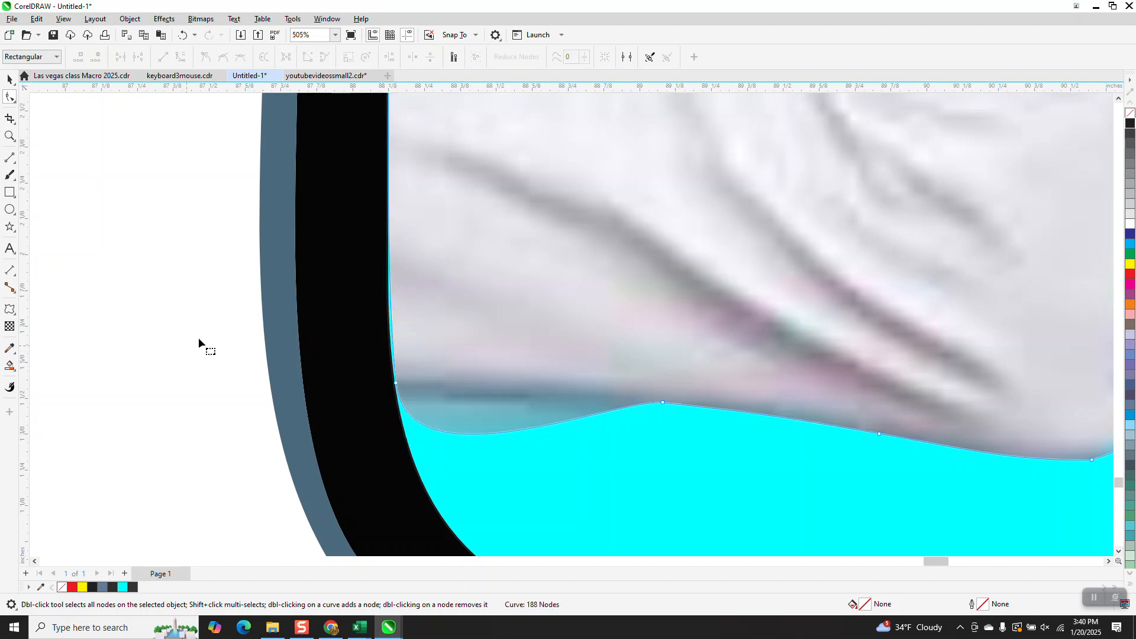
left_click(396, 384)
left_click_drag(383, 254, 381, 257)
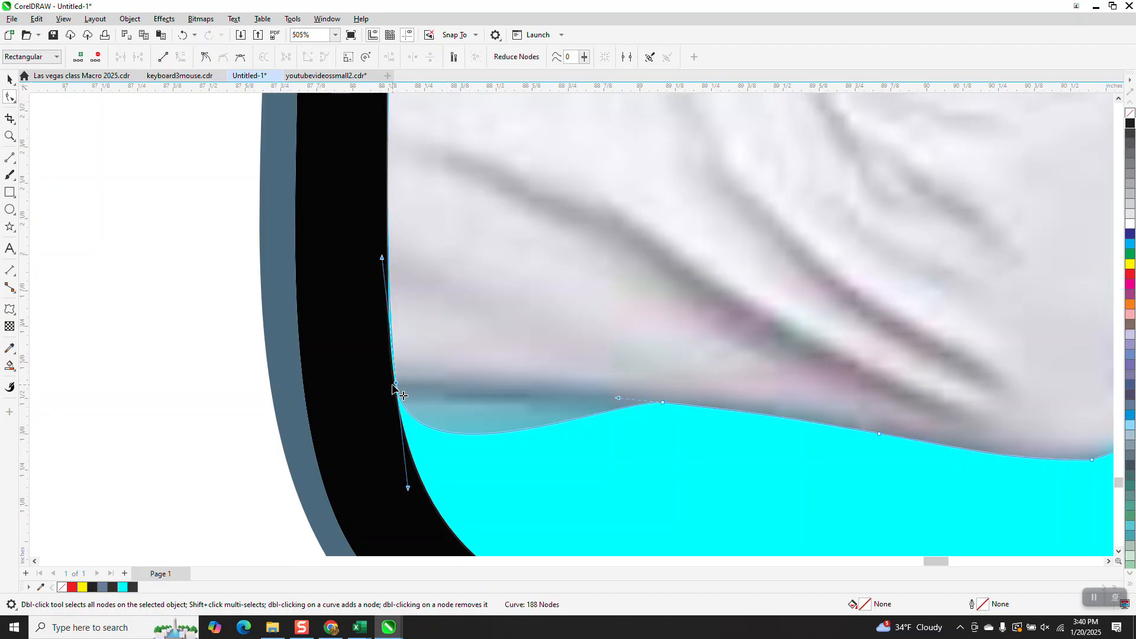
Step: Zoom in closely on the trouser's lower corner node at the phone edge and inspect it
left_click(10, 137)
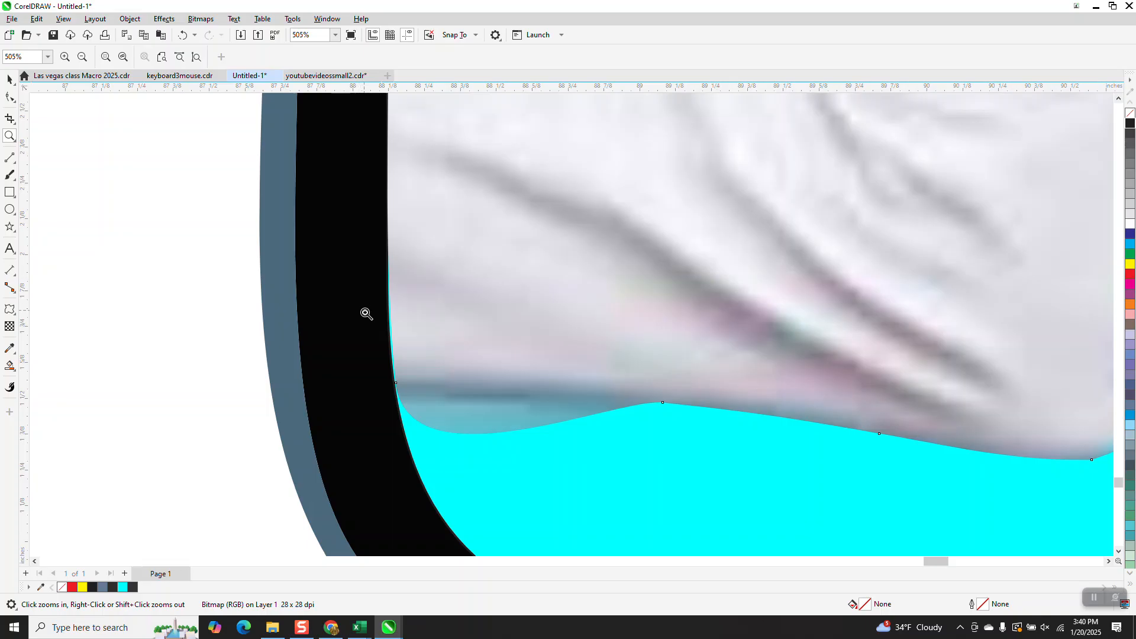
left_click_drag(370, 314, 469, 400)
right_click(181, 290)
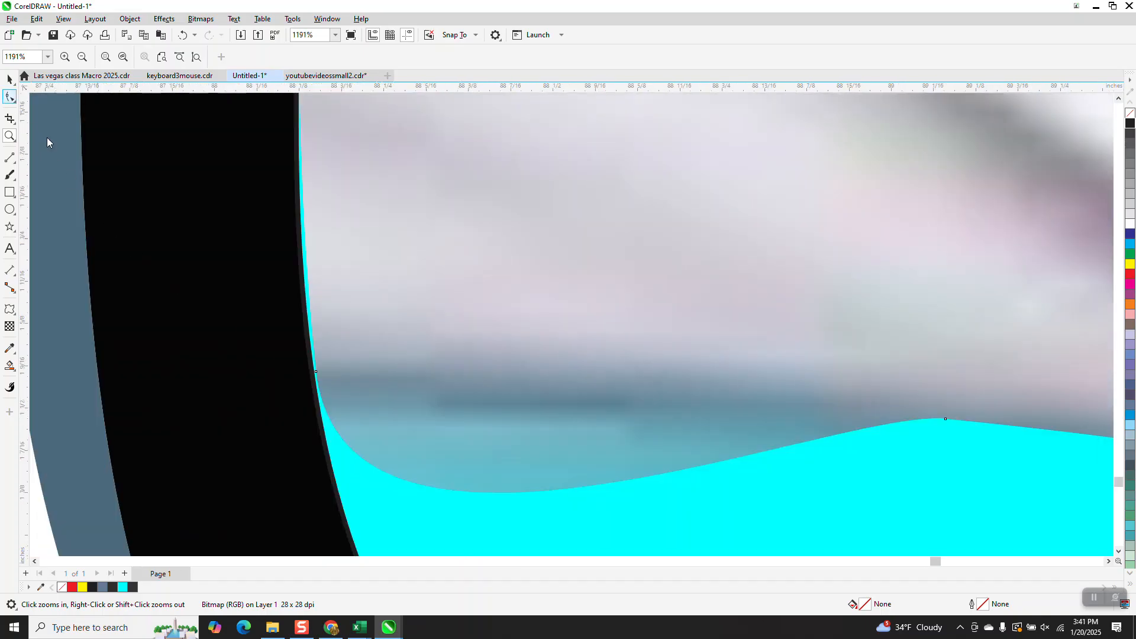
left_click(9, 98)
left_click(317, 374)
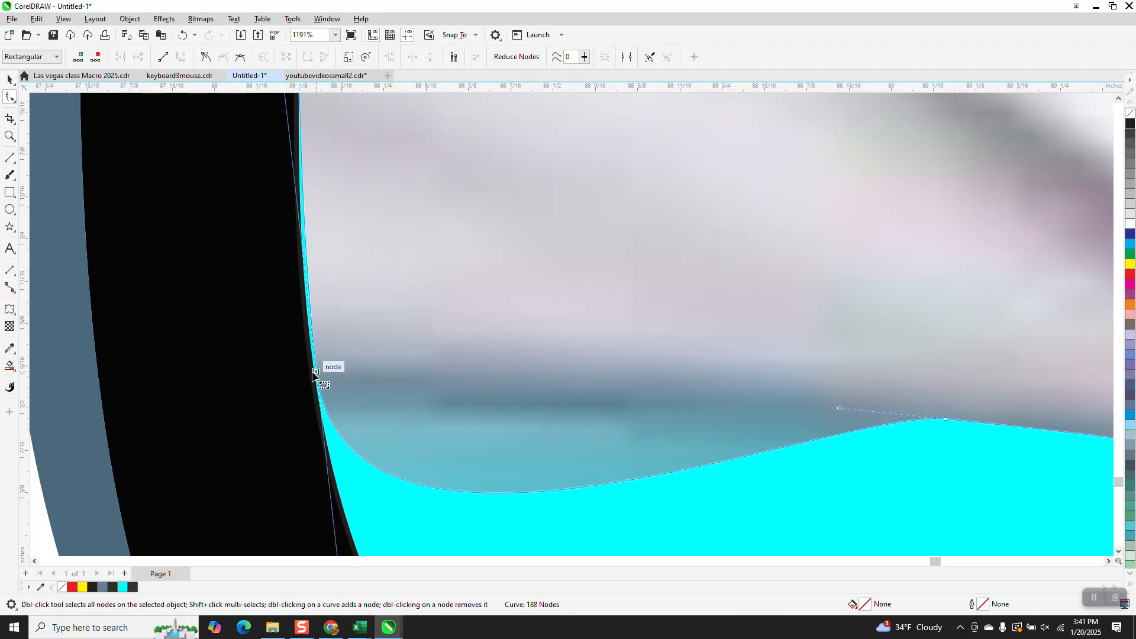
Step: Set the nudge distance to .01 inch
left_click(9, 80)
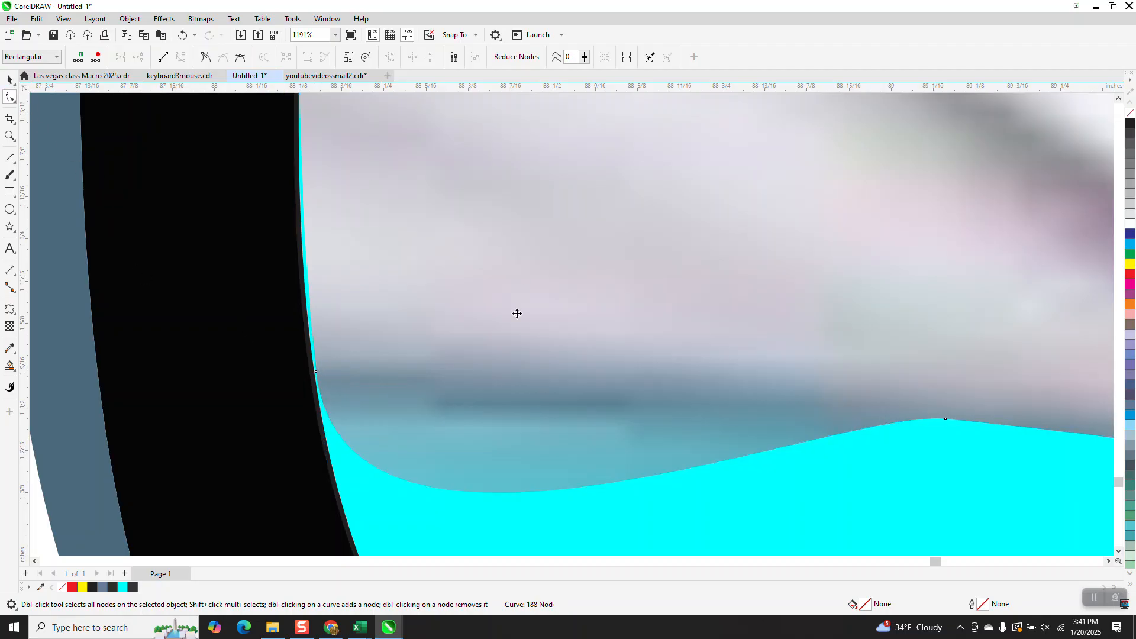
scroll(515, 314, "down", 5)
left_click(407, 57)
key("BackSpace")
type(".0")
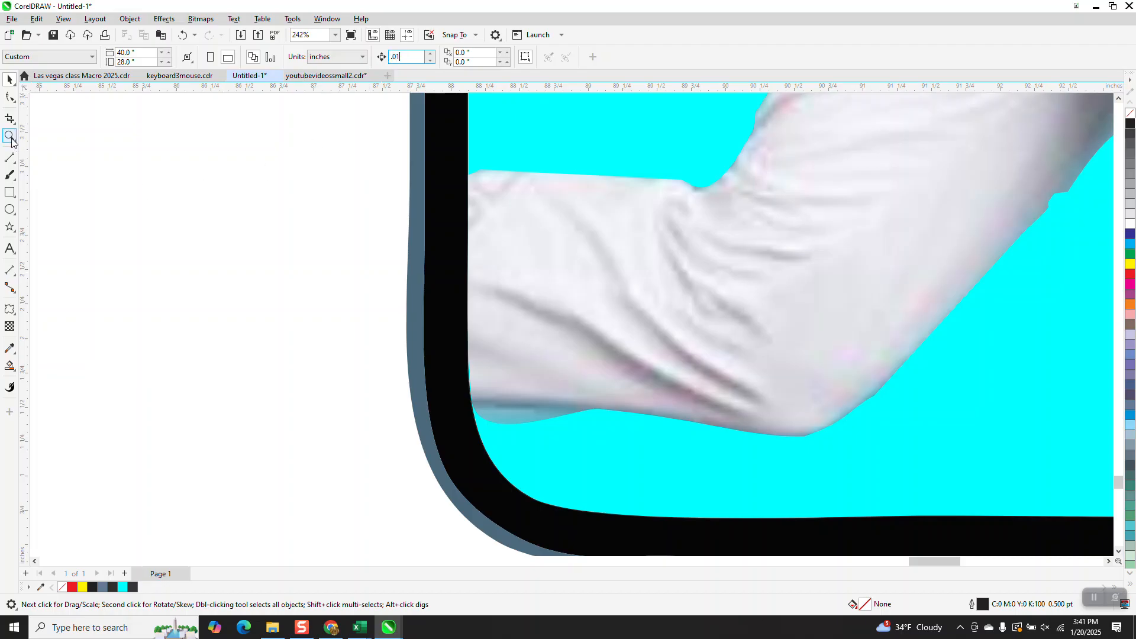
type("1")
Step: Select the trouser's lower edge nodes beside the phone's inner edge and convert their segment to a straight line
left_click(10, 136)
left_click_drag(406, 338, 594, 467)
left_click(10, 98)
left_click(480, 342)
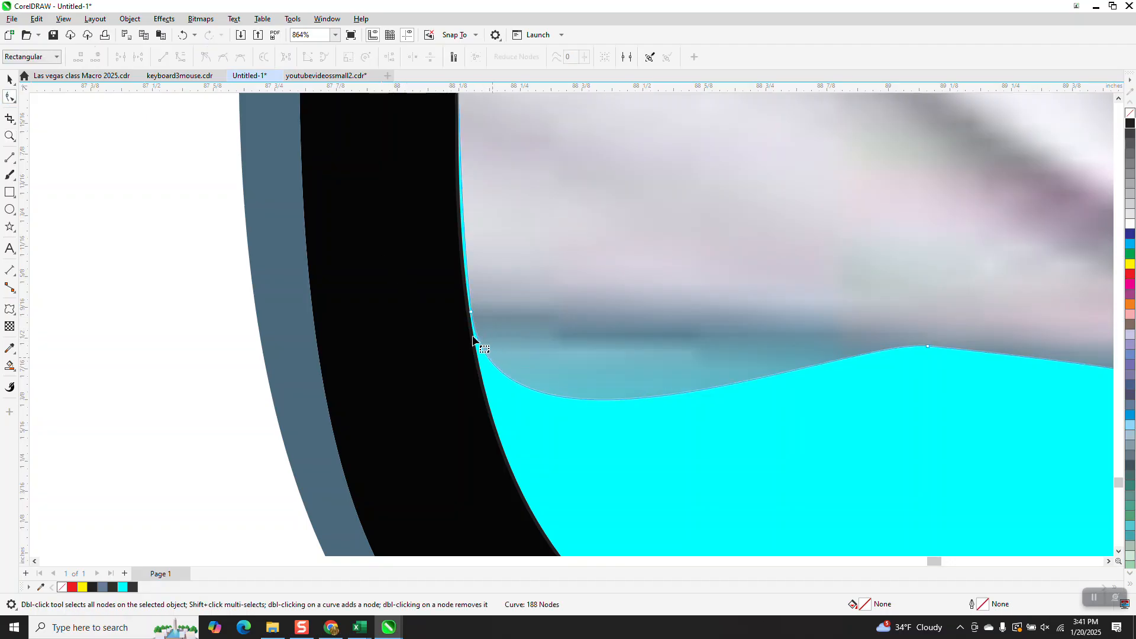
left_click(471, 312)
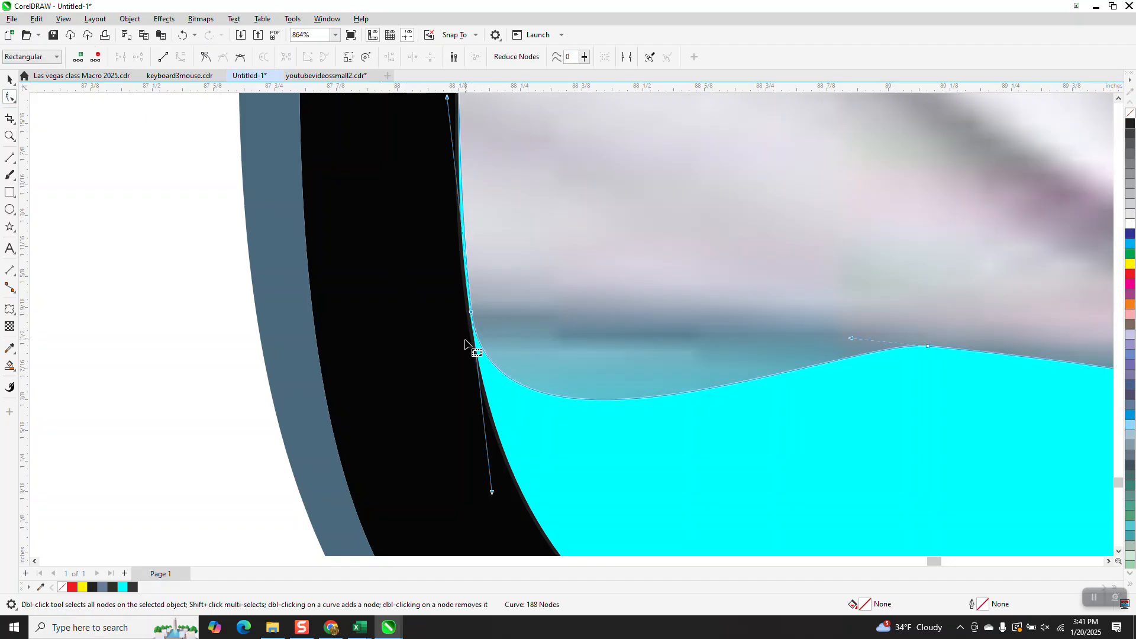
scroll(252, 390, "down", 1)
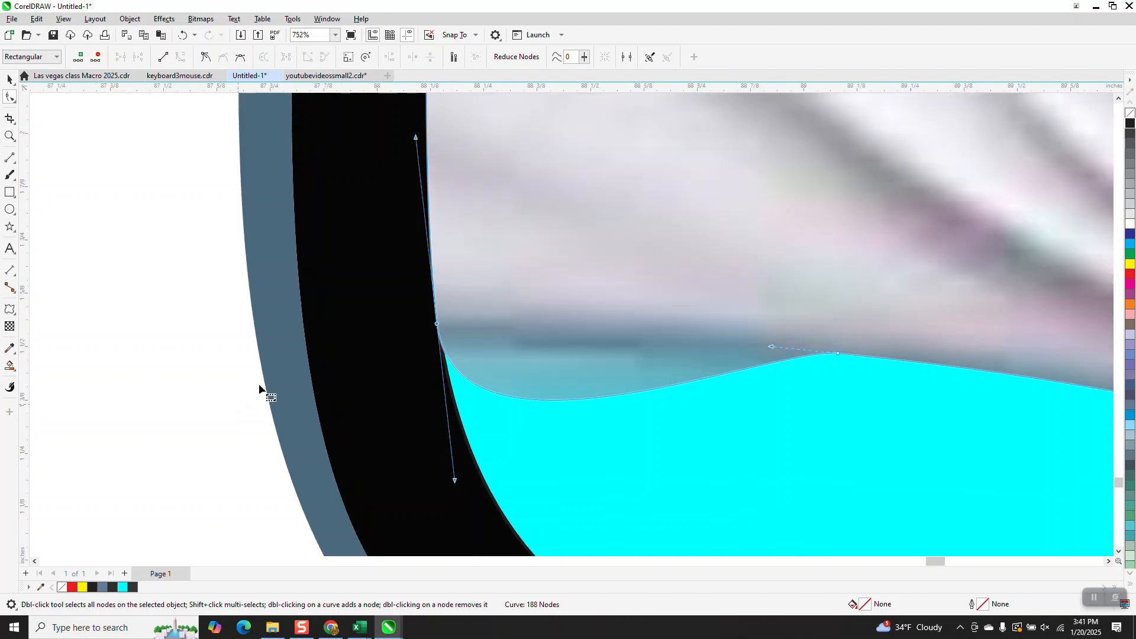
scroll(252, 391, "down", 1)
scroll(237, 398, "down", 1)
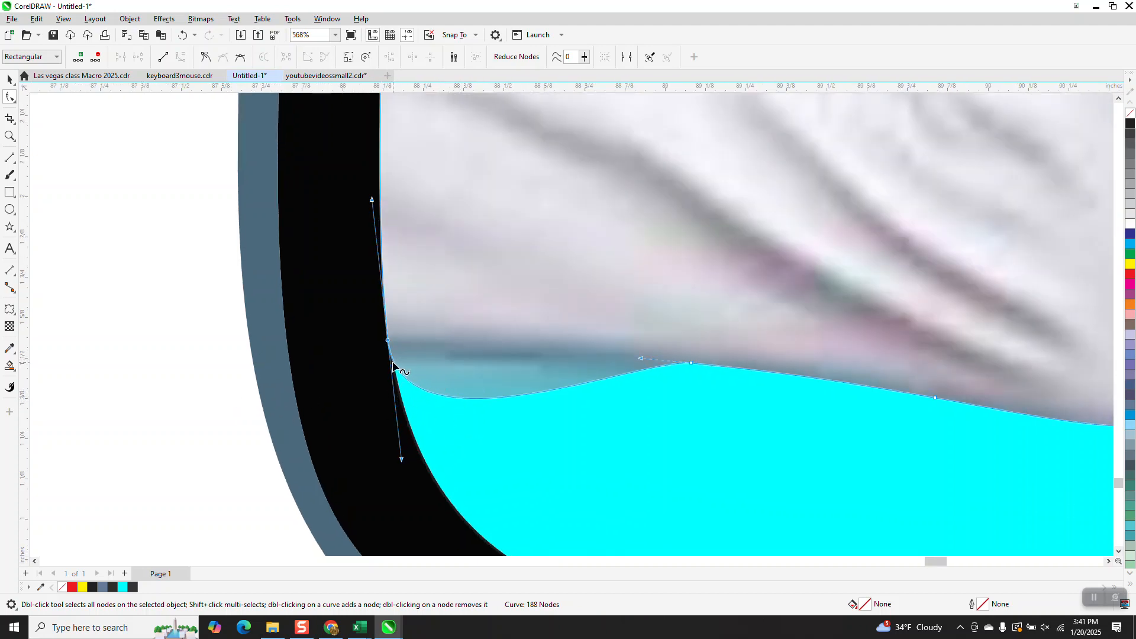
left_click_drag(231, 304, 695, 393)
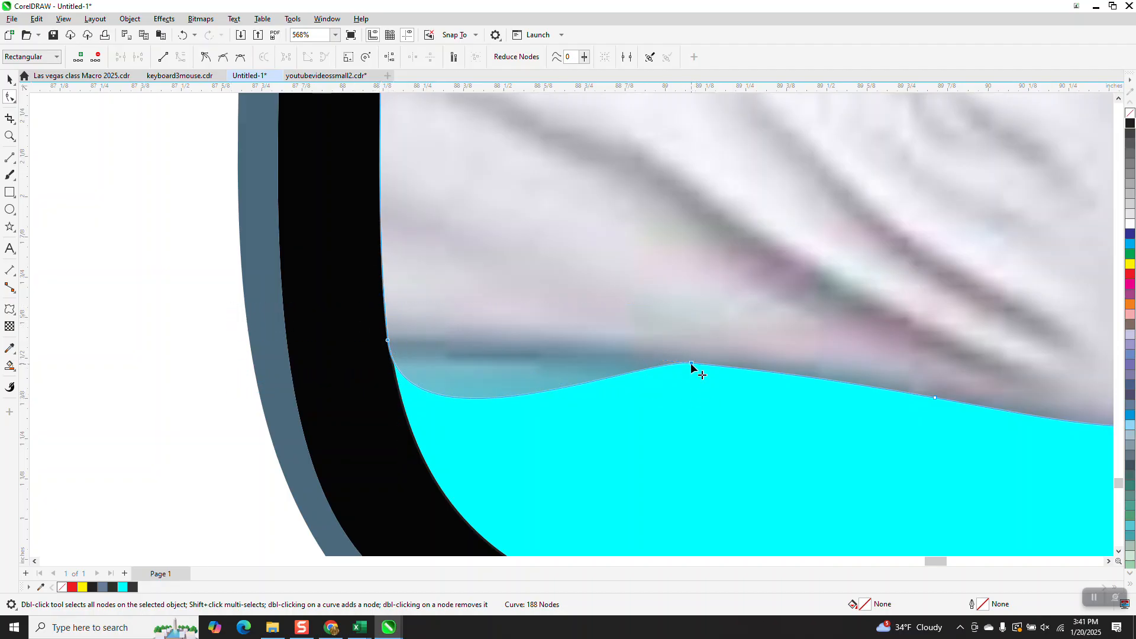
right_click(691, 363)
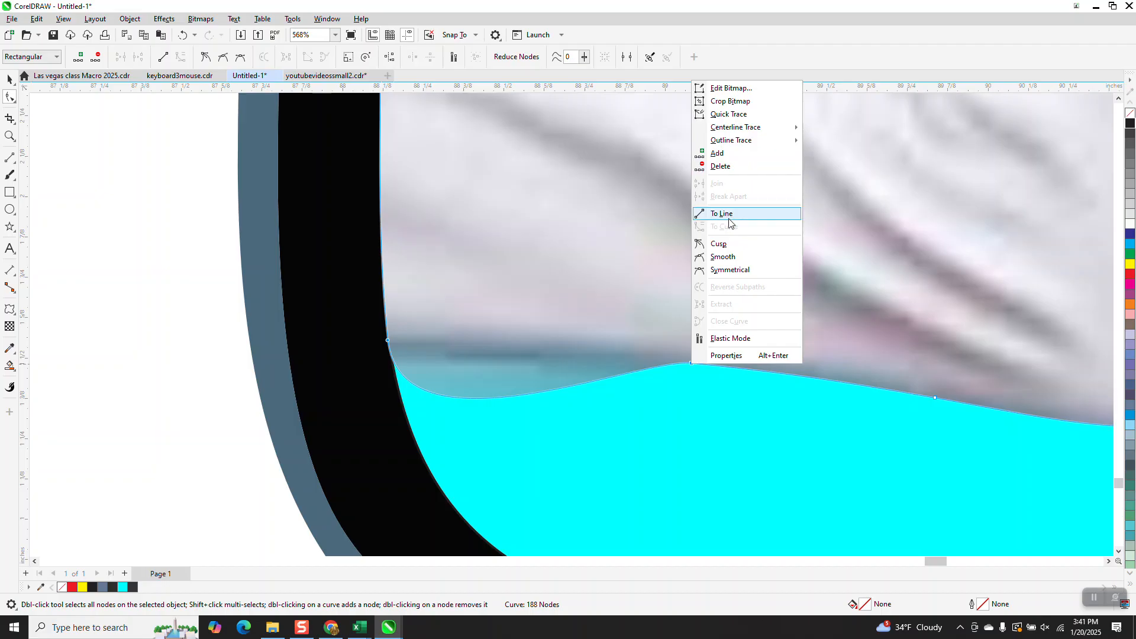
left_click(728, 223)
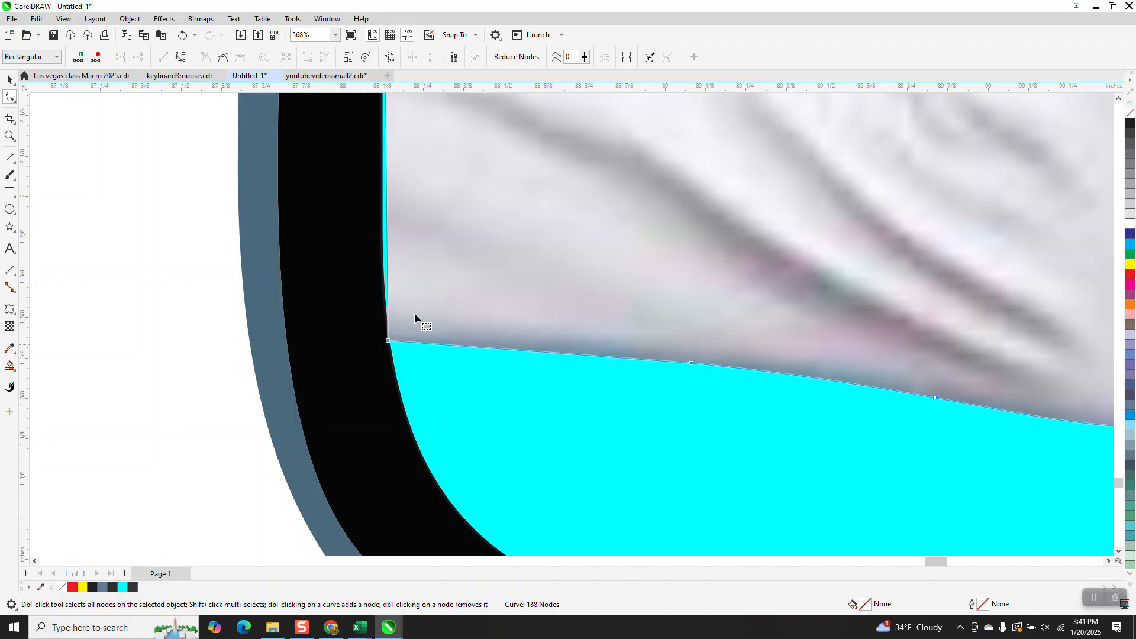
Step: Adjust the trouser's corner node handle so the segment above follows the phone's inner left edge
scroll(415, 319, "down", 1)
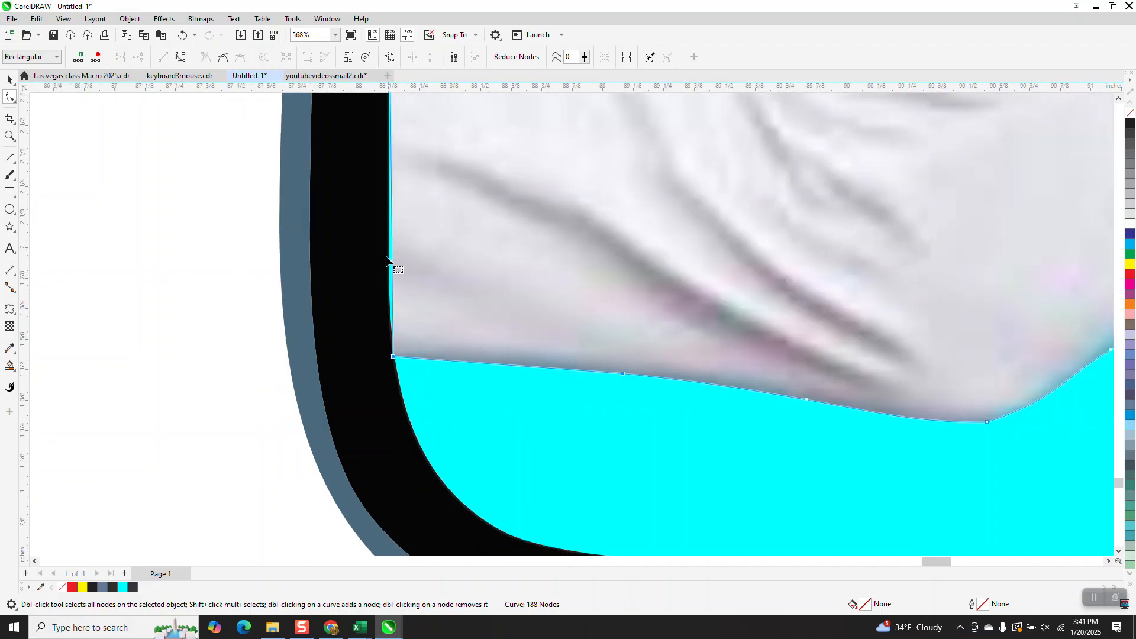
right_click(394, 363)
left_click(428, 224)
scroll(392, 362, "down", 2)
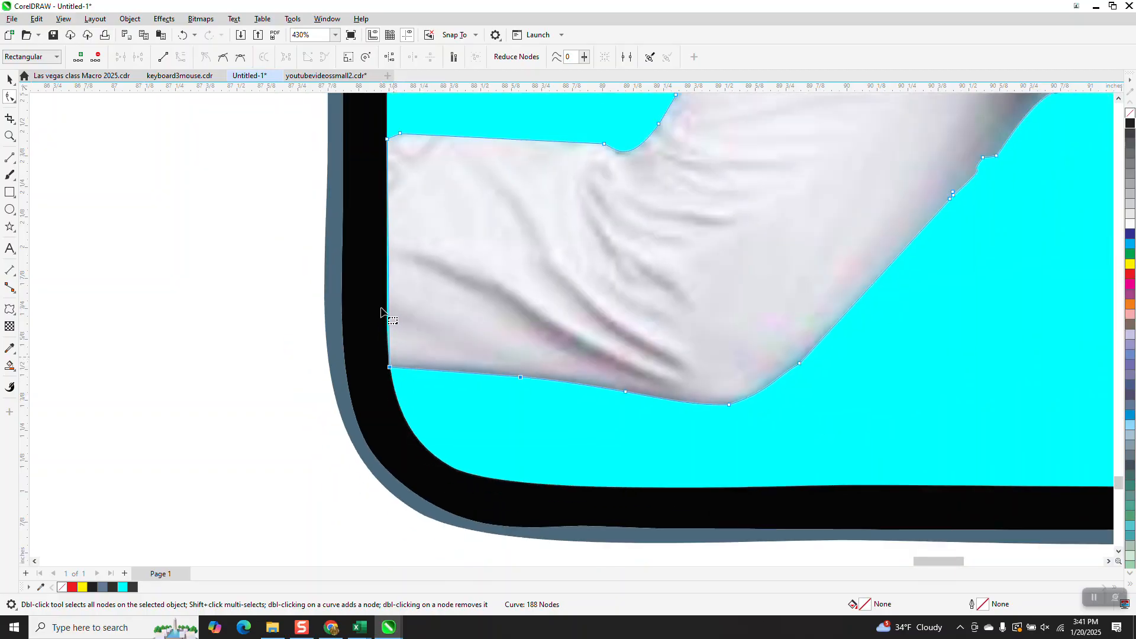
right_click(390, 367)
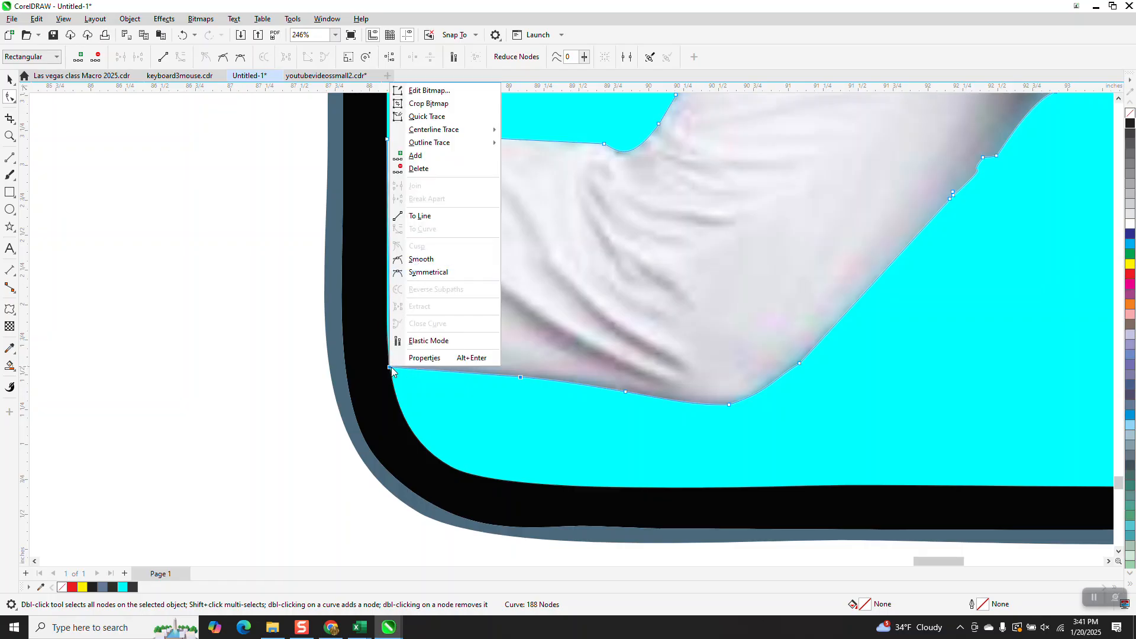
left_click(391, 368)
left_click(10, 137)
left_click_drag(381, 230, 514, 395)
left_click(8, 98)
left_click(456, 445)
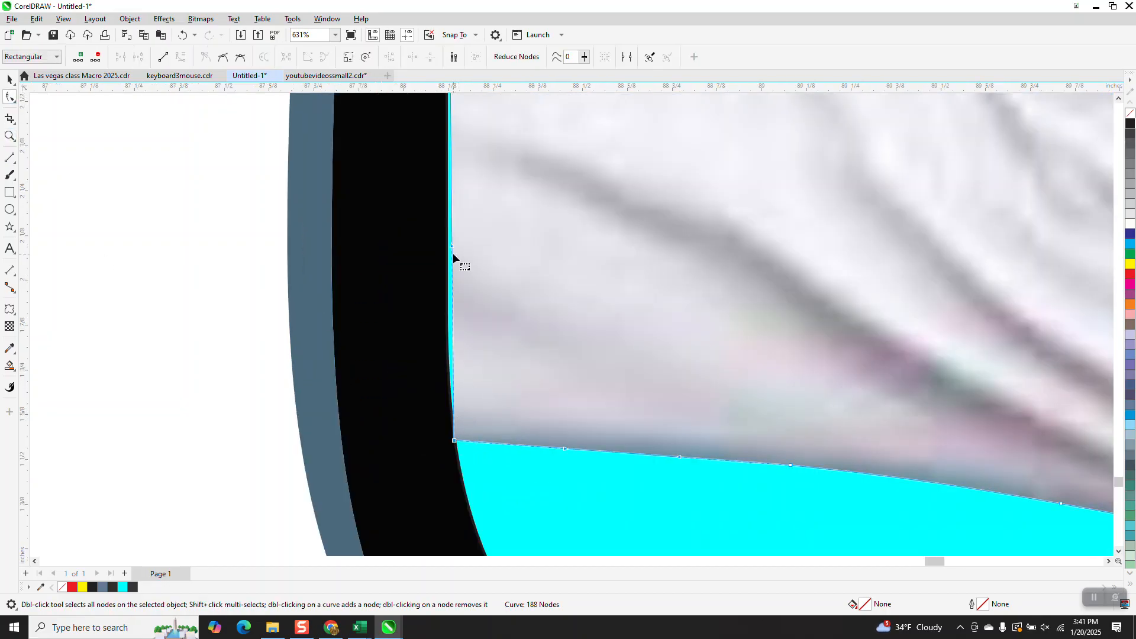
left_click_drag(452, 246, 444, 250)
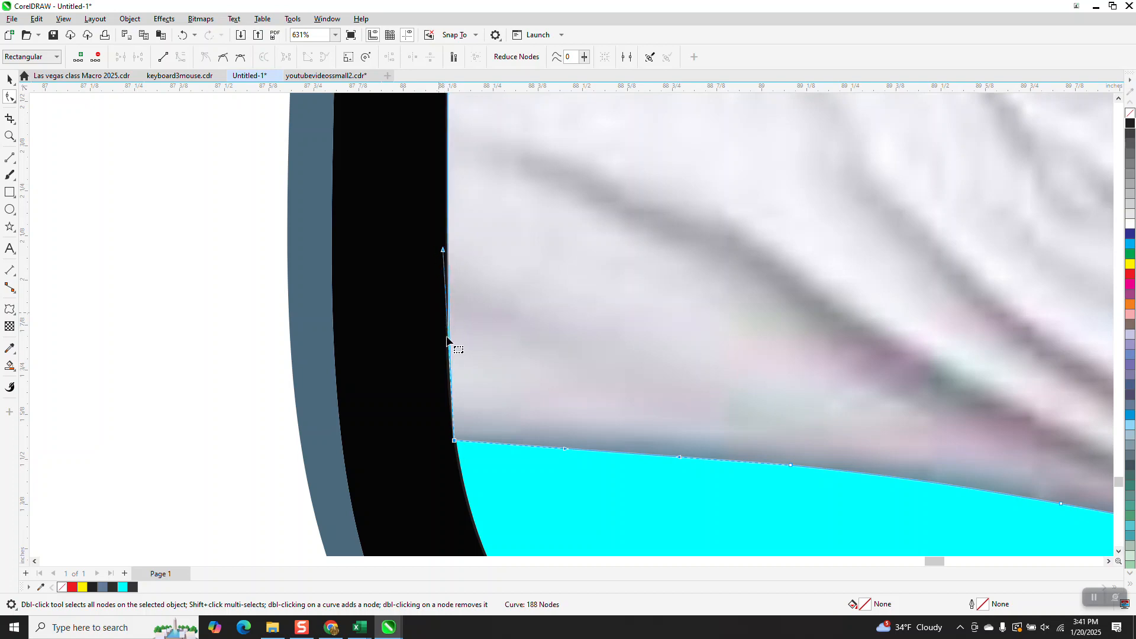
Step: Zoom out to review the whole running man and phone composition
scroll(324, 391, "down", 1)
scroll(177, 382, "down", 2)
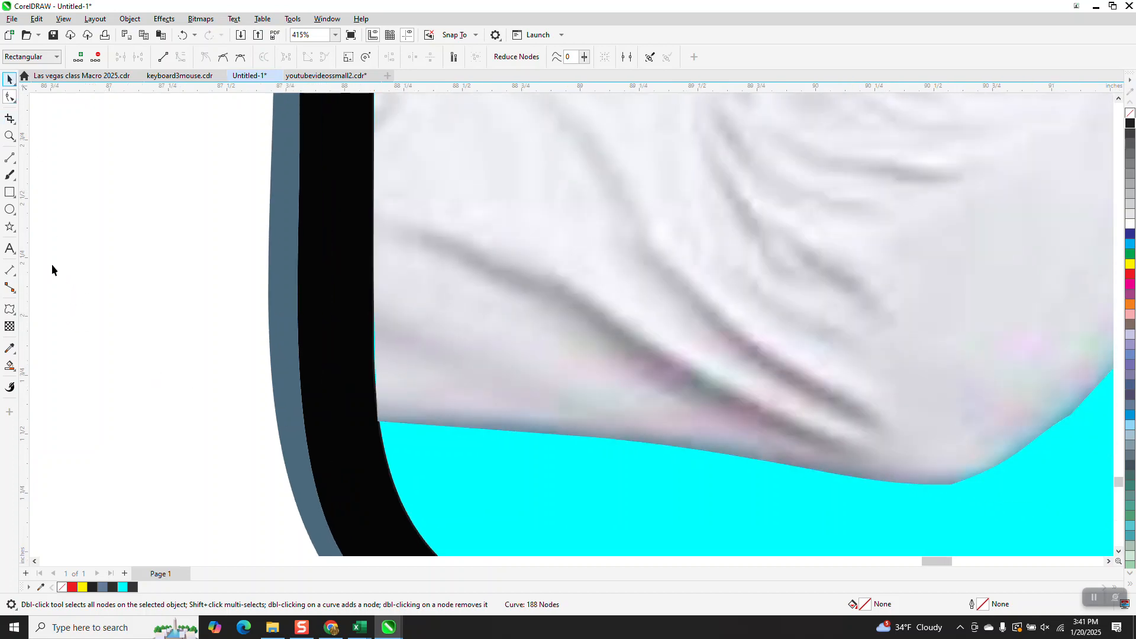
scroll(59, 272, "down", 2)
scroll(201, 313, "down", 4)
key("space")
scroll(644, 304, "down", 2)
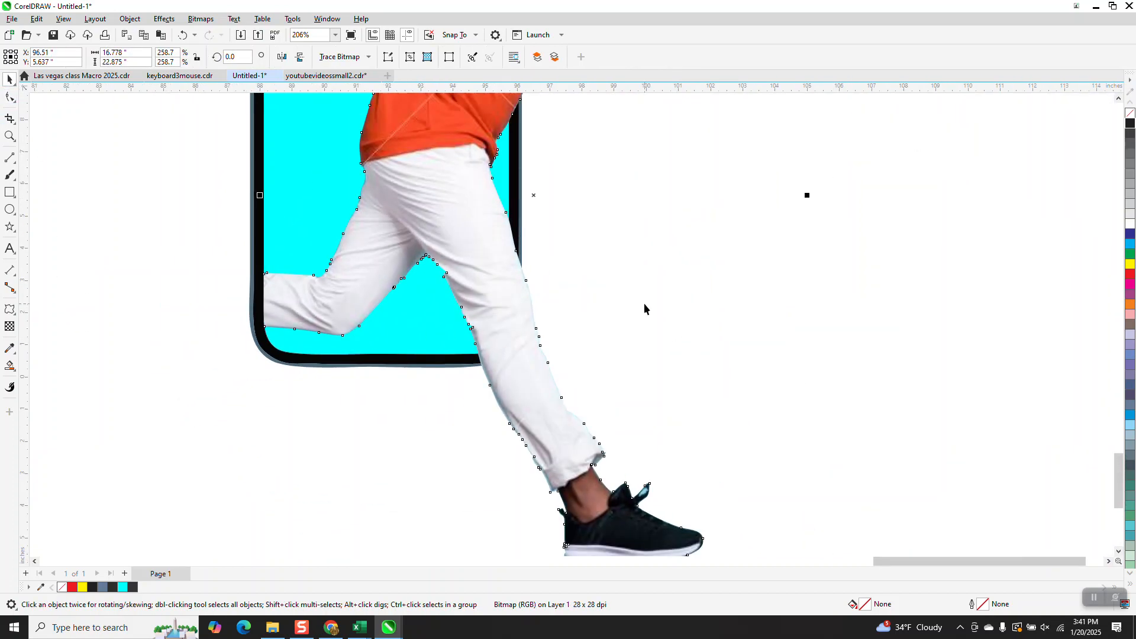
scroll(640, 322, "down", 1)
left_click(413, 431)
scroll(413, 431, "down", 2)
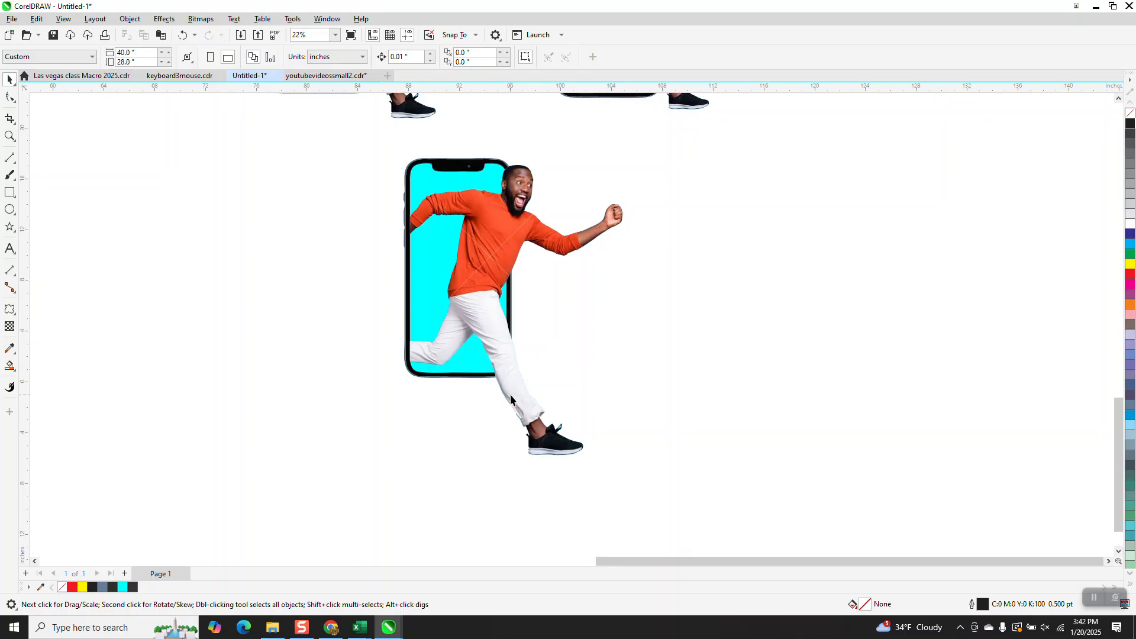
scroll(240, 339, "down", 1)
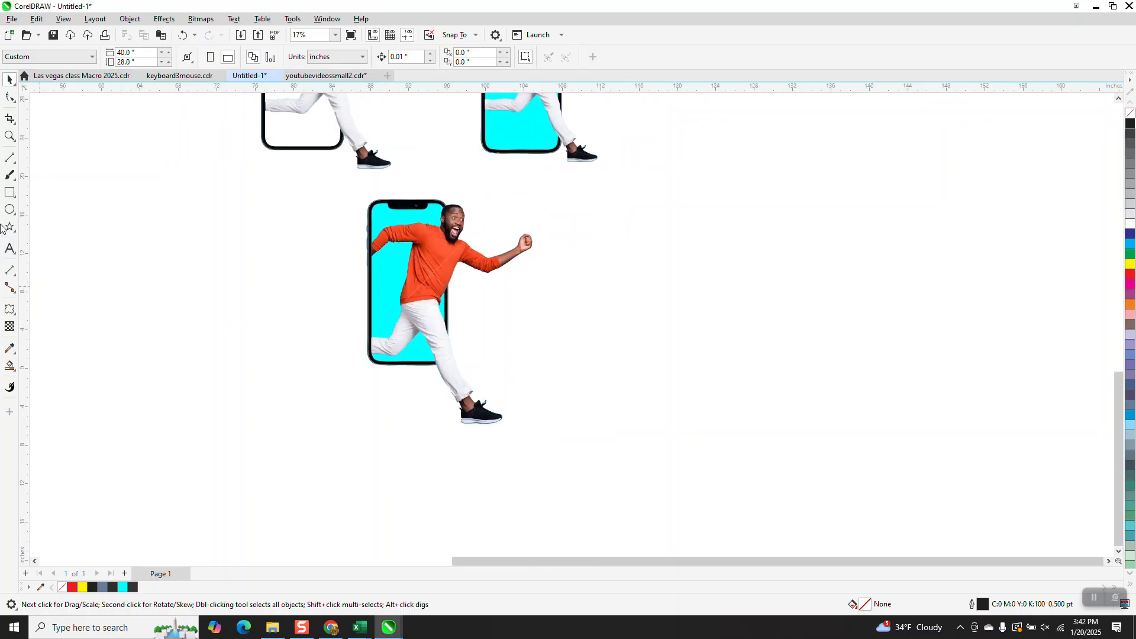
Step: Draw a rectangle about 31.7 × 28.2 inches around the figure and phone, and fill it green
left_click(8, 192)
left_click_drag(282, 173, 587, 444)
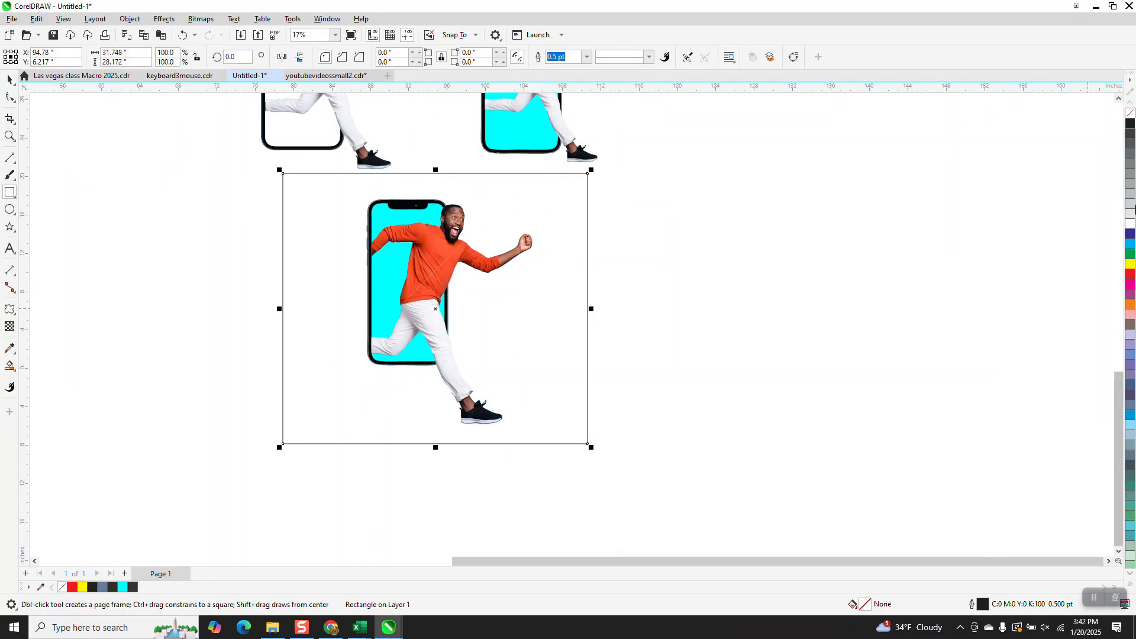
left_click(1130, 256)
Step: Send the green rectangle to the back of the page
left_click(129, 19)
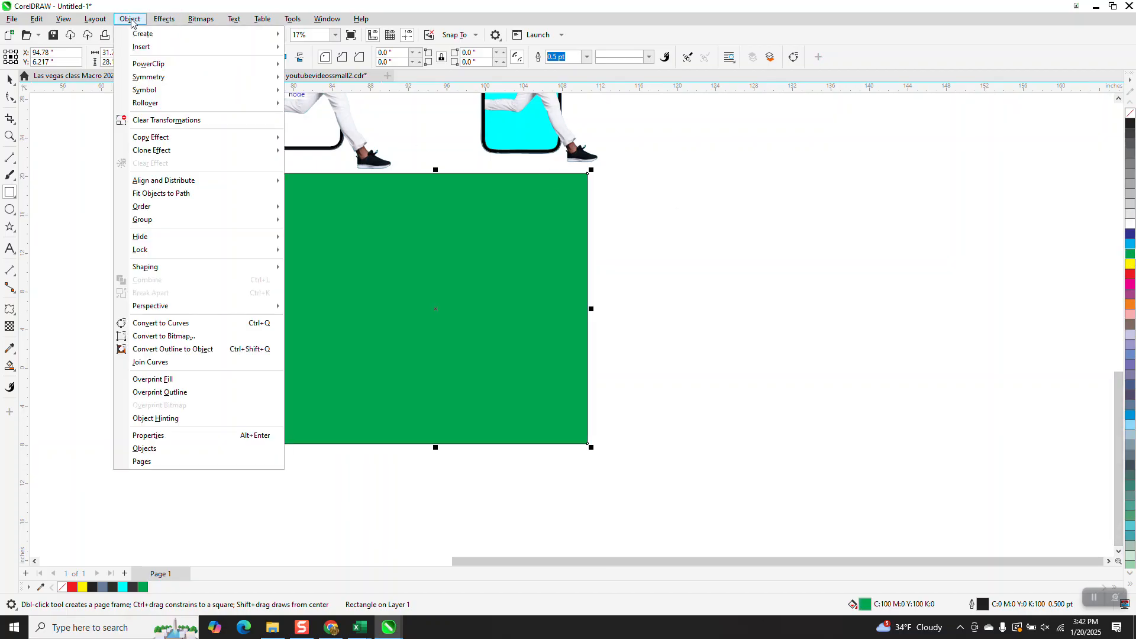
mouse_move(145, 207)
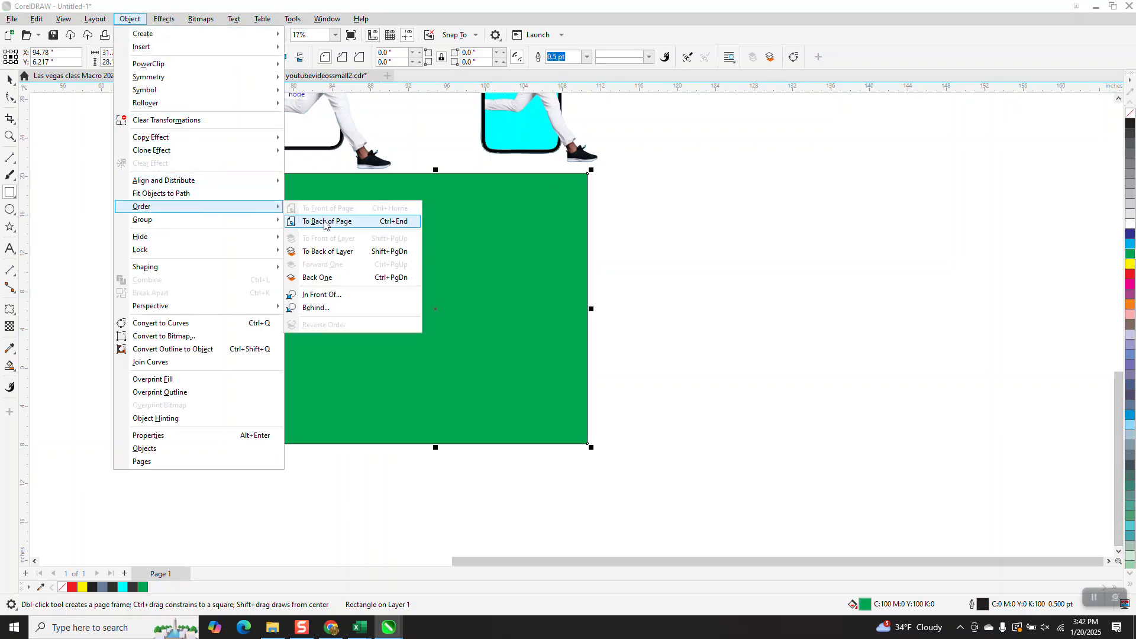
left_click(311, 221)
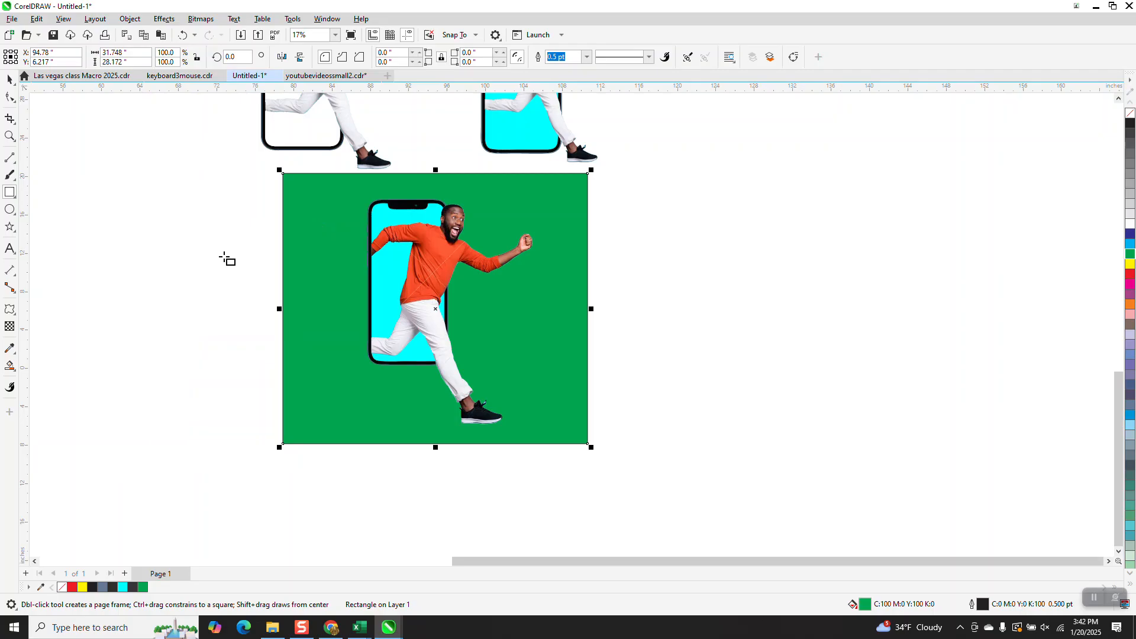
Step: Zoom in to inspect the raised fist's edges against the green background
left_click(9, 136)
left_click_drag(380, 195, 646, 395)
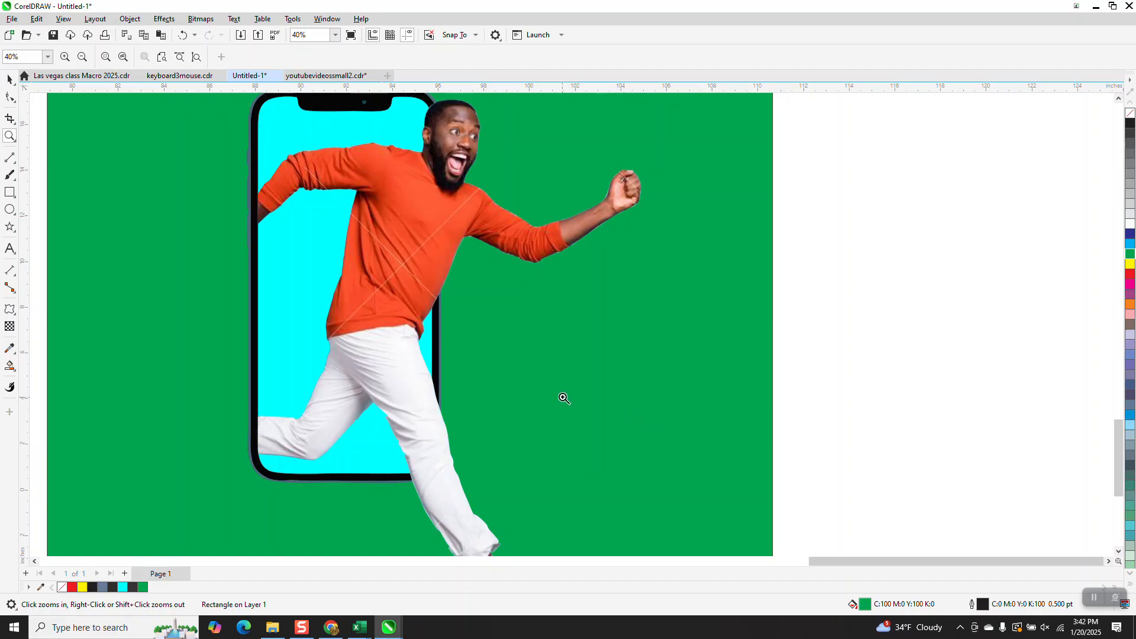
scroll(563, 398, "down", 1)
left_click_drag(593, 192, 686, 263)
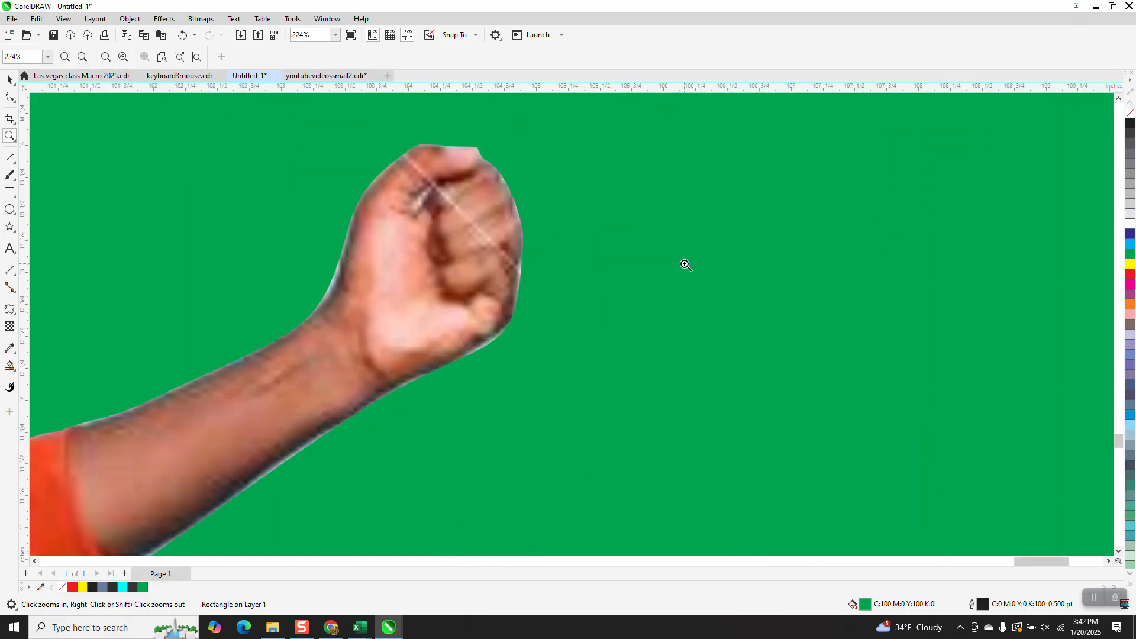
scroll(684, 266, "down", 1)
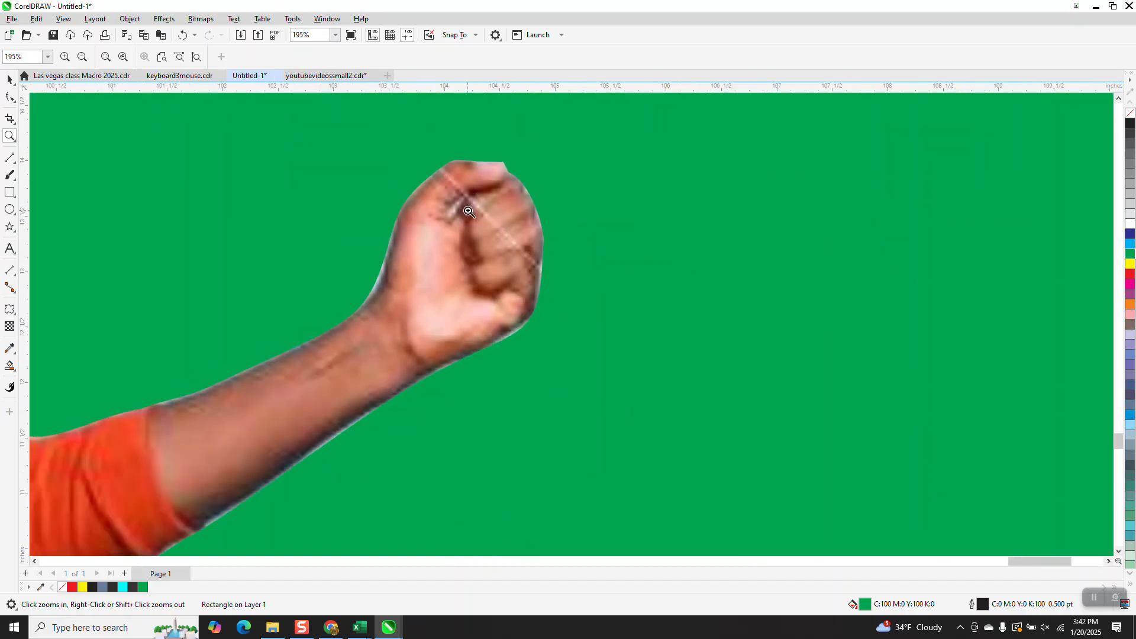
scroll(486, 226, "down", 12)
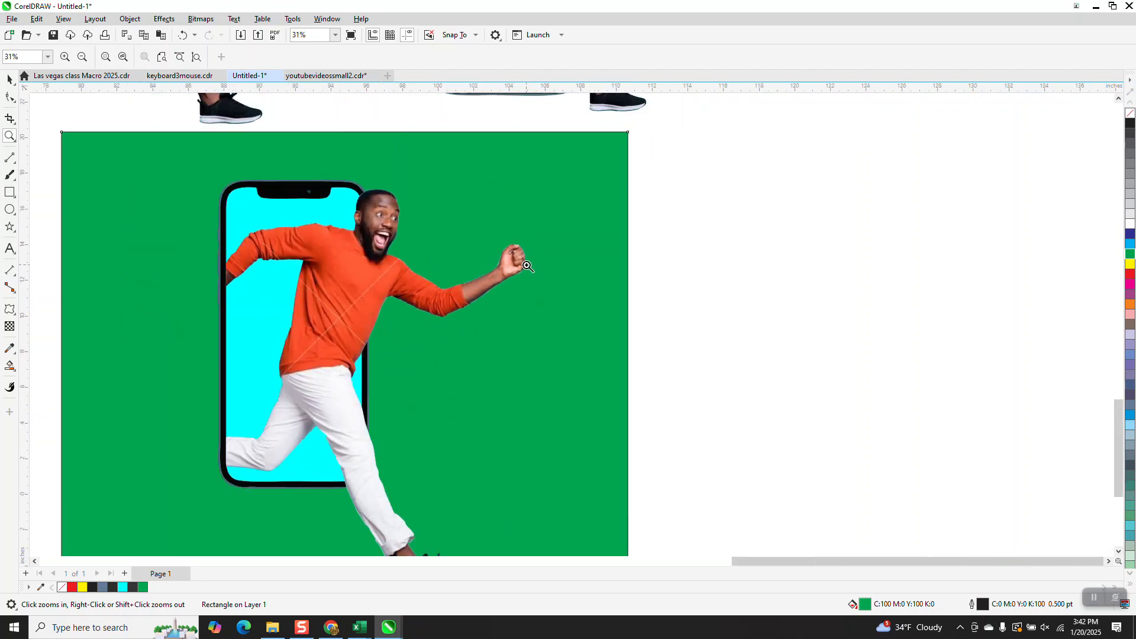
scroll(528, 268, "down", 1)
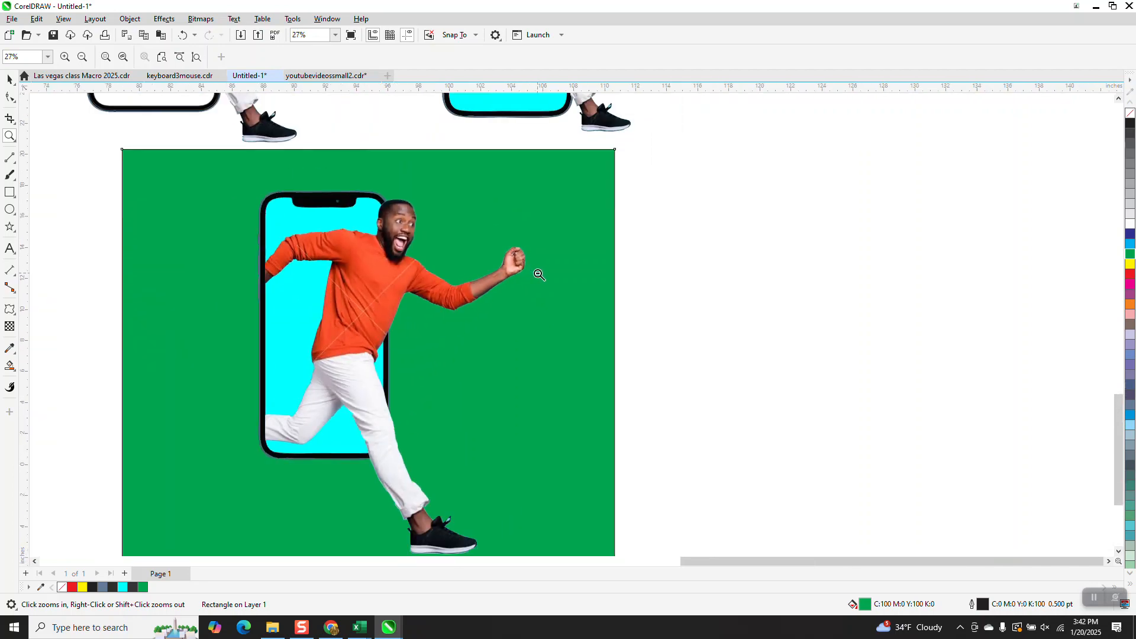